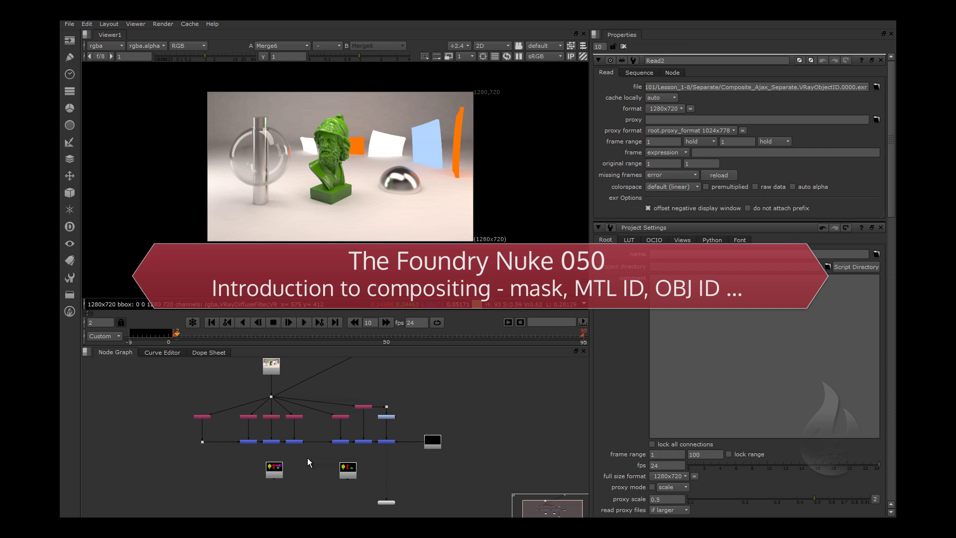
- Zoom around the node graph to review the Merge tree and the two ID passes
scroll(307, 458, up, 1)
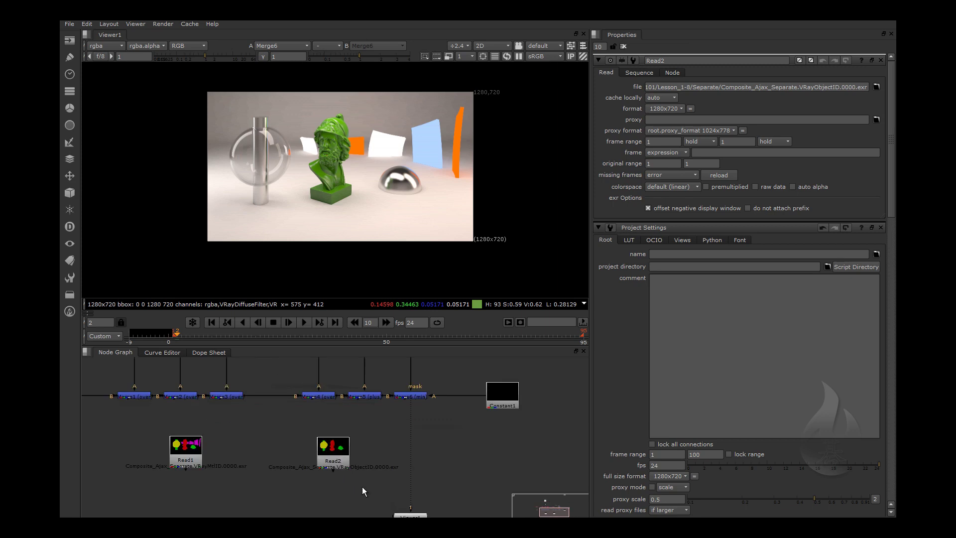
scroll(361, 483, up, 2)
scroll(351, 479, down, 1)
scroll(372, 450, down, 1)
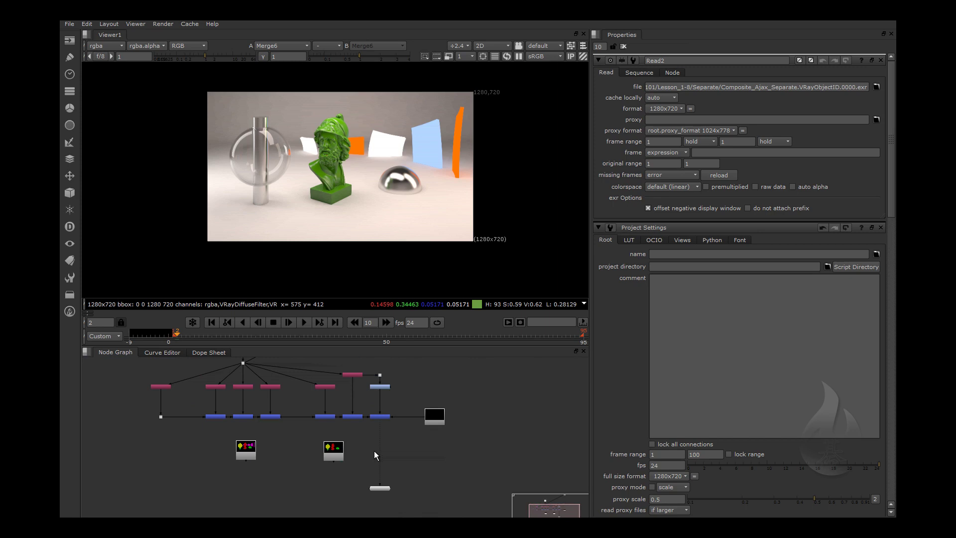
- Browse the Color node list and search nodes for 'gr', then dismiss both without adding a node
click(70, 108)
mouse_move(105, 122)
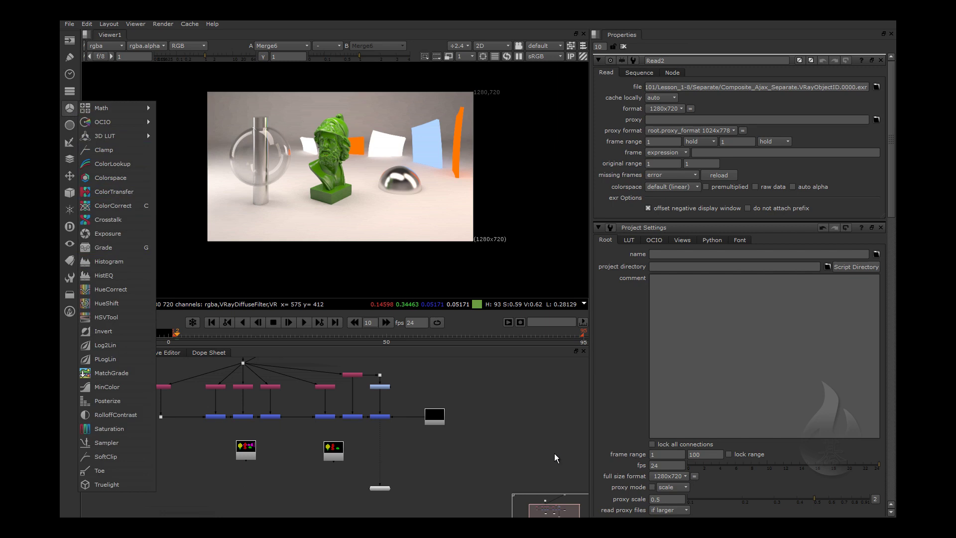
click(464, 434)
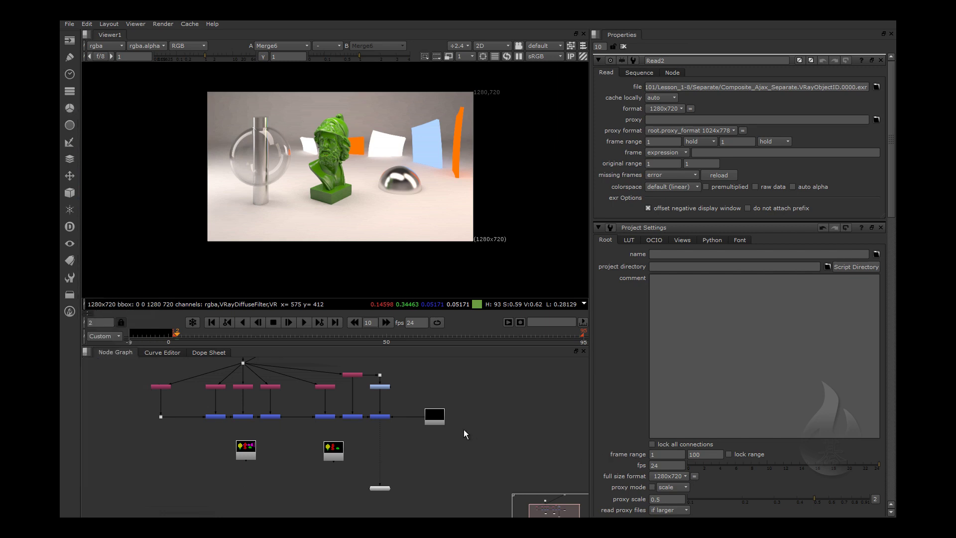
key(Tab)
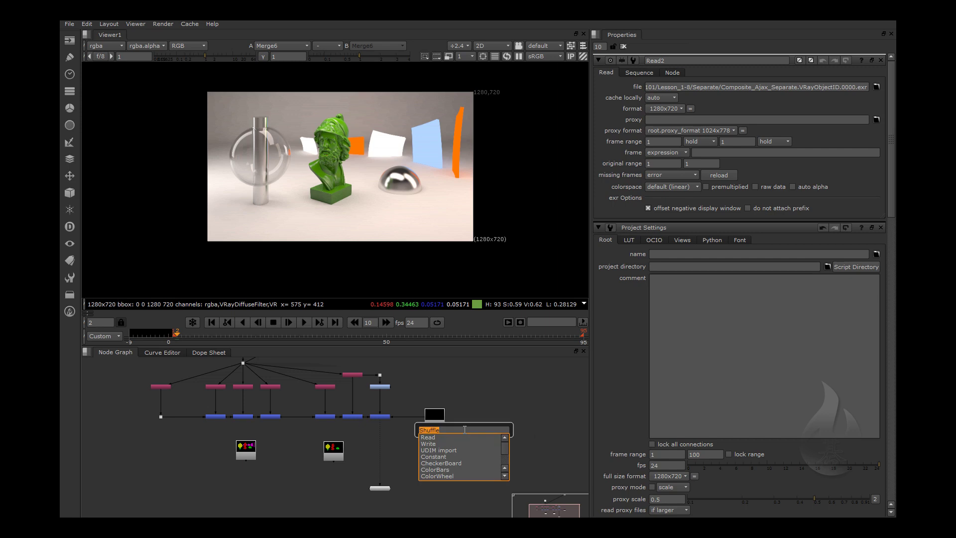
text(gra)
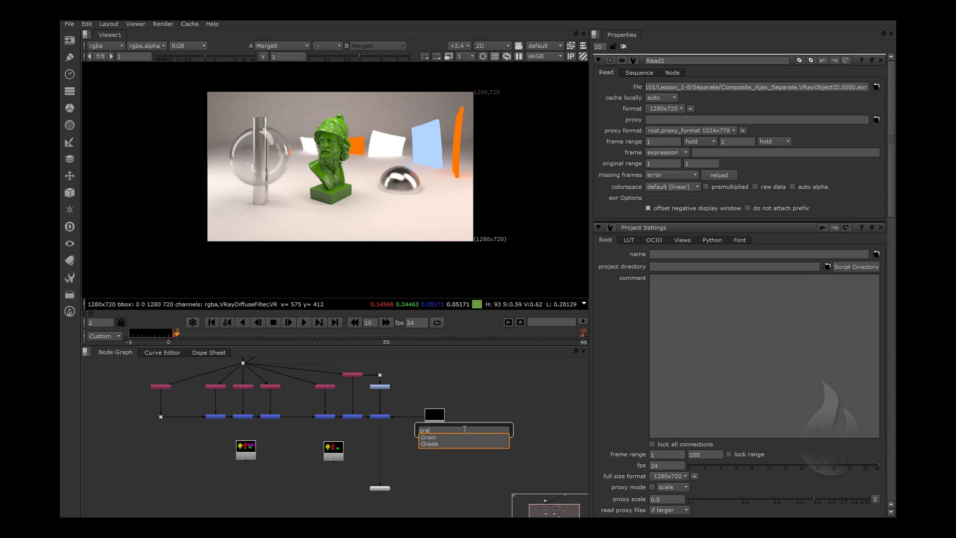
key(BackSpace)
key(BackSpace)
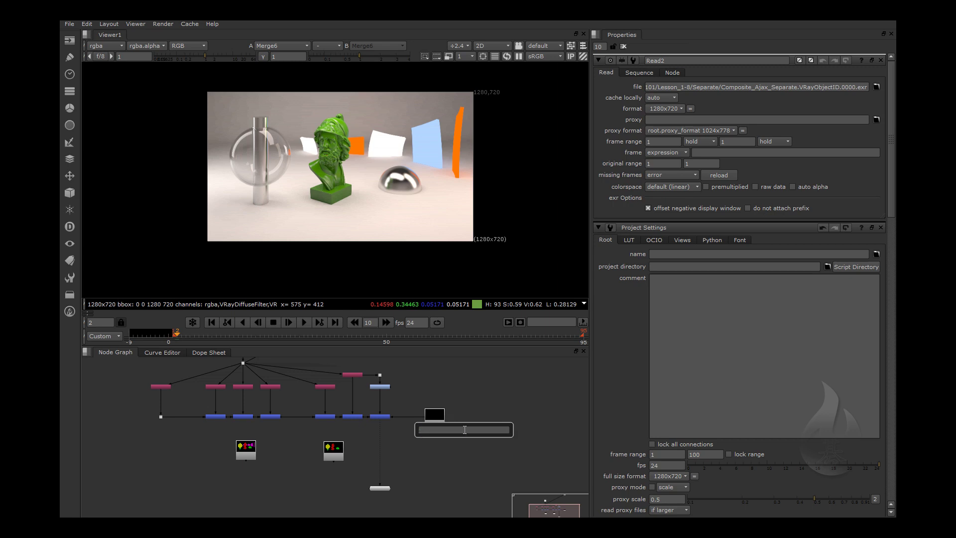
text(gr)
key(BackSpace)
key(BackSpace)
key(Escape)
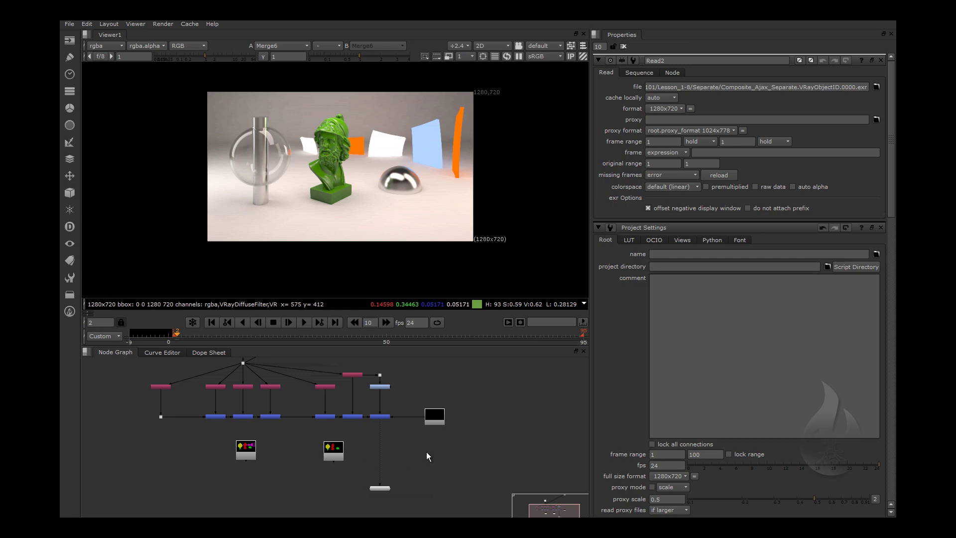
- Add Grade2 (G) and ColorCorrect1 (C) side by side, then open Grade2's properties
key(g)
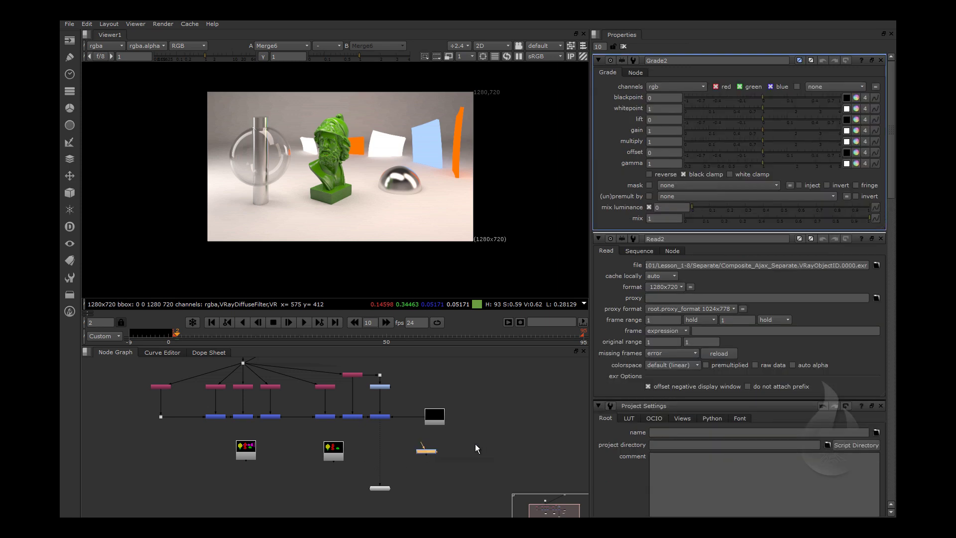
key(c)
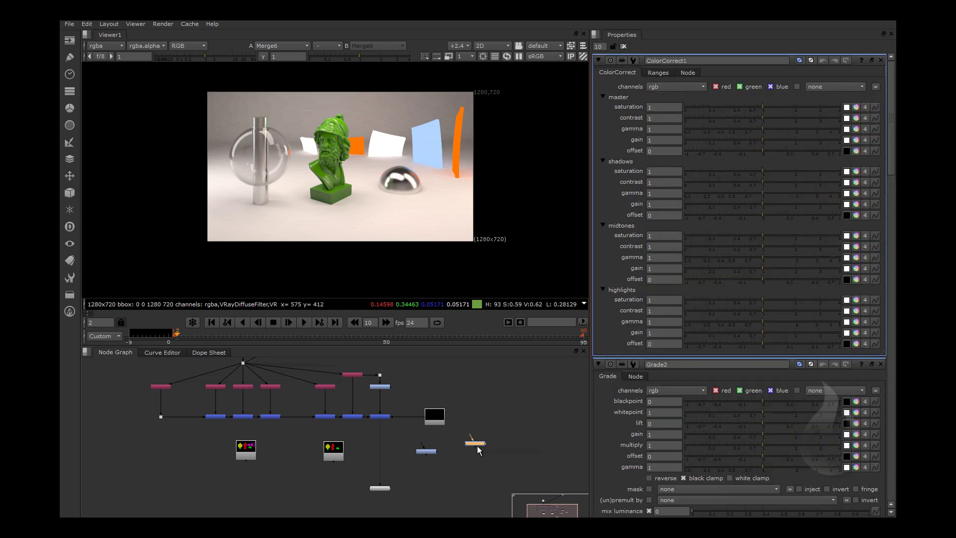
scroll(476, 448, up, 3)
scroll(457, 453, up, 2)
drag(477, 438, 465, 459)
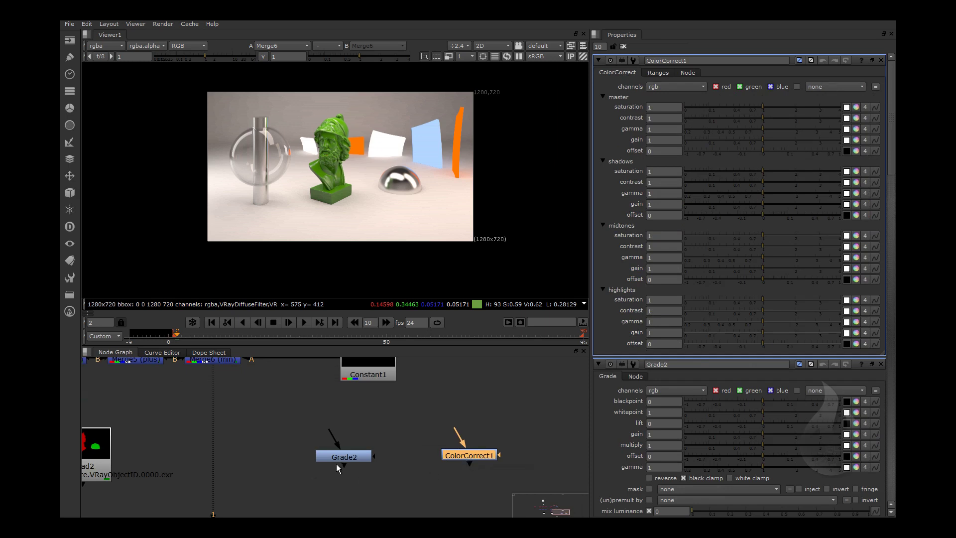
scroll(366, 462, up, 1)
drag(349, 453, 336, 451)
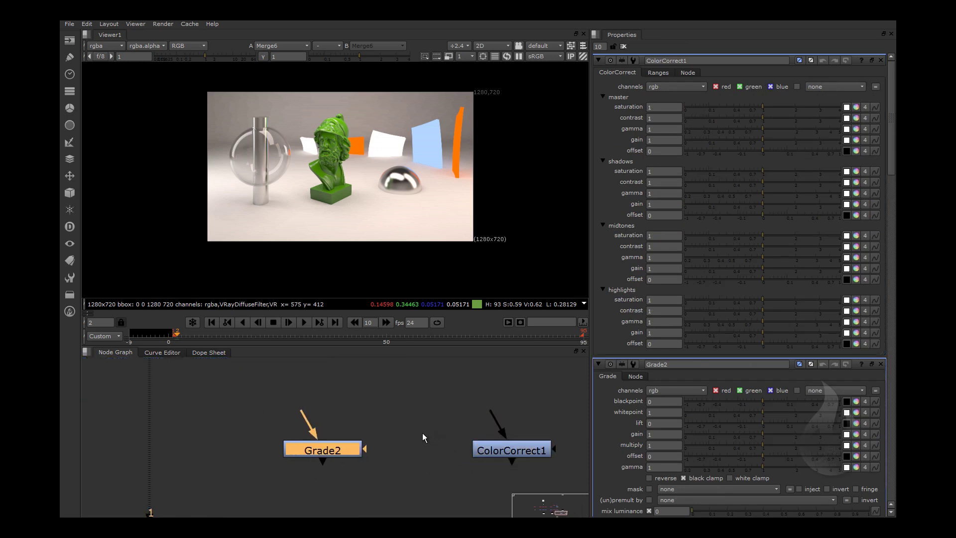
click(511, 450)
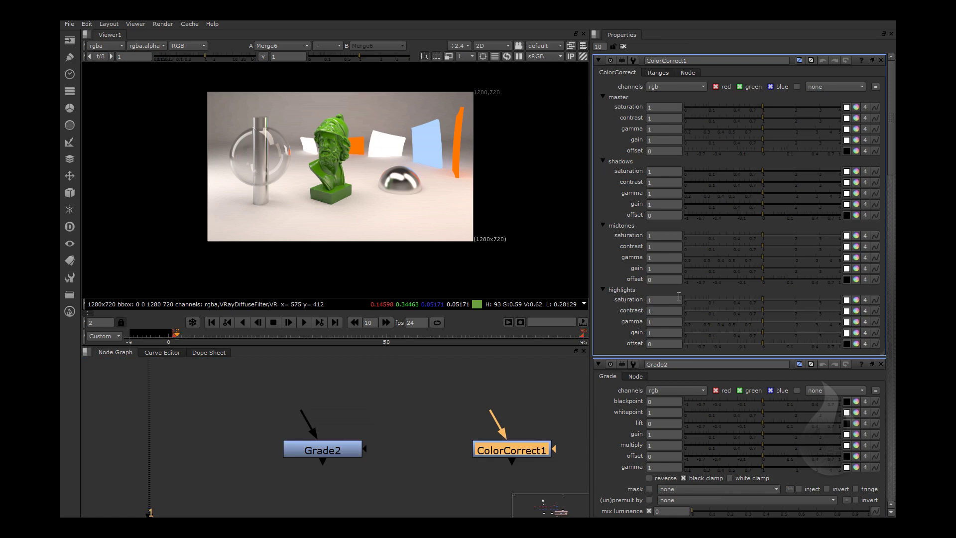
double_click(327, 450)
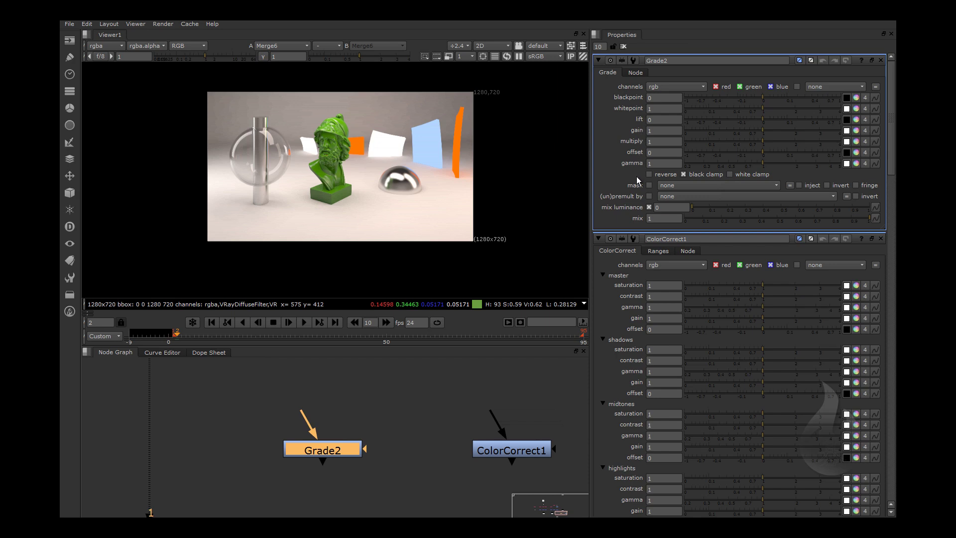
- Connect Grade2 below the final Merge and raise its blackpoint to 0.62
scroll(319, 449, down, 3)
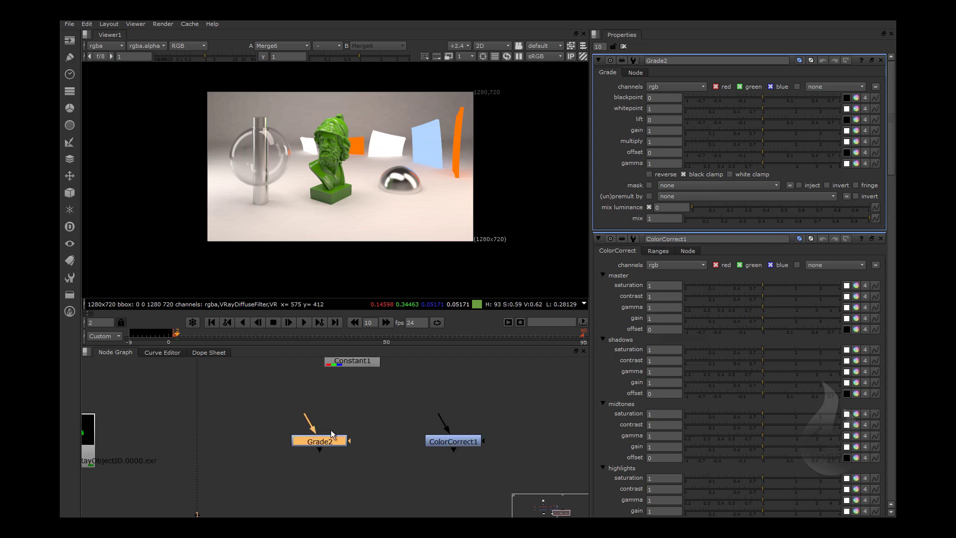
scroll(263, 442, down, 2)
middle_drag(263, 442, 440, 442)
drag(488, 444, 401, 422)
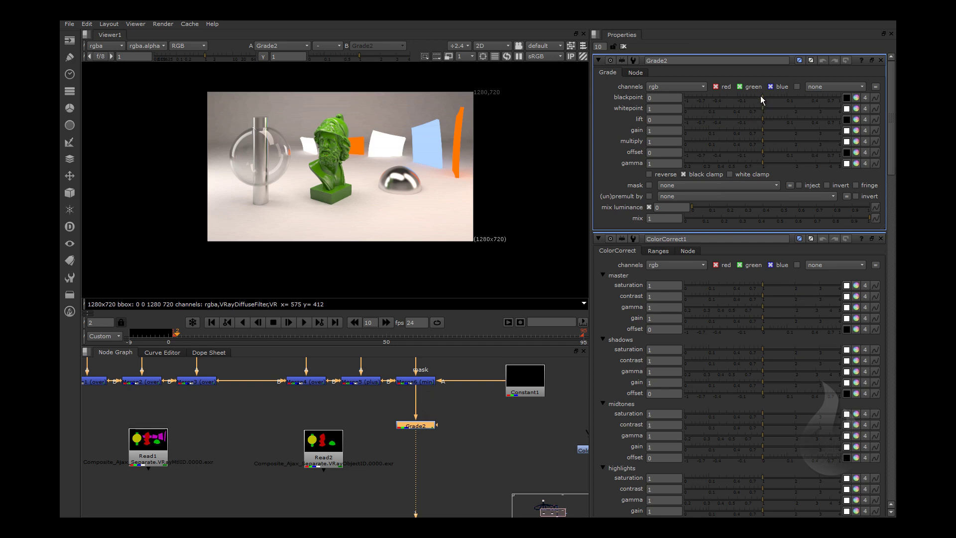
drag(760, 97, 824, 100)
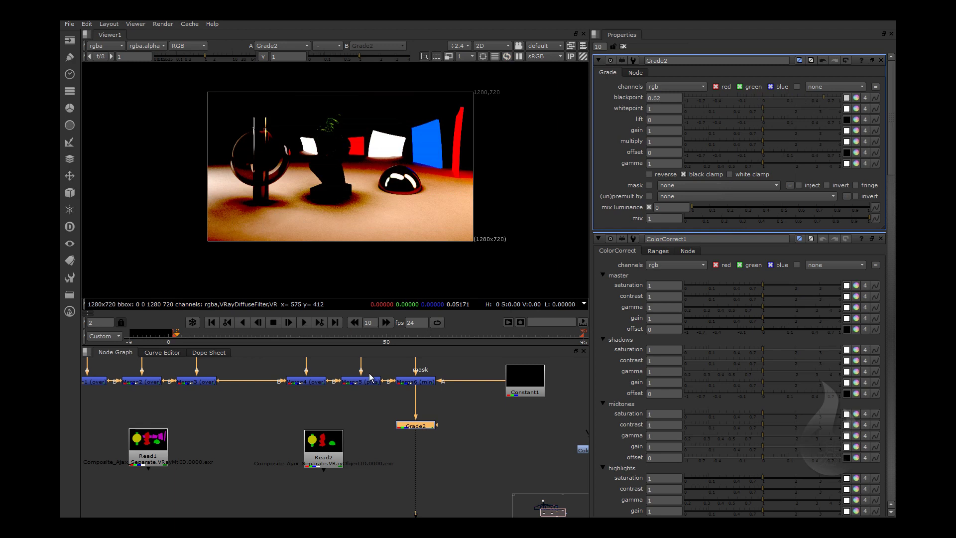
- Move the Read1 node further to the right in the graph
scroll(326, 463, down, 1)
click(382, 456)
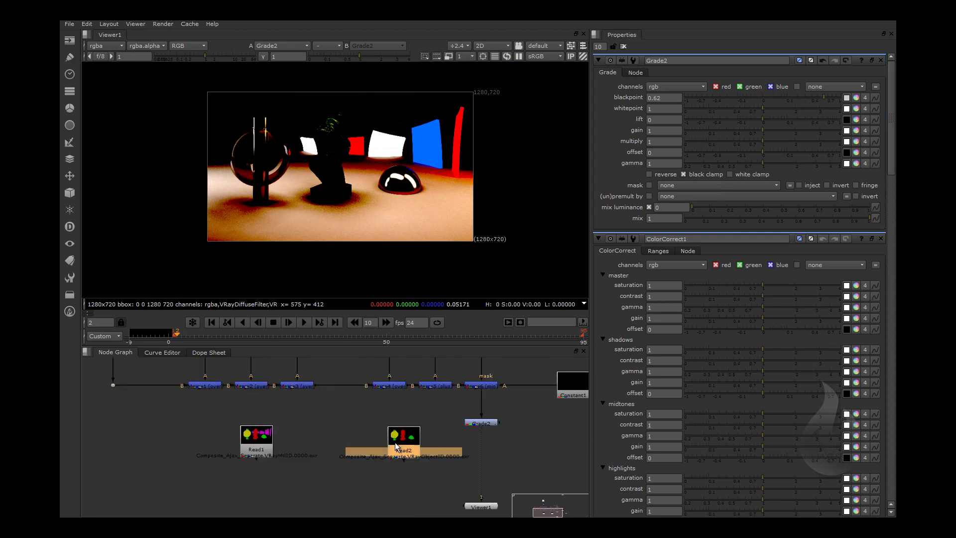
scroll(404, 468, up, 2)
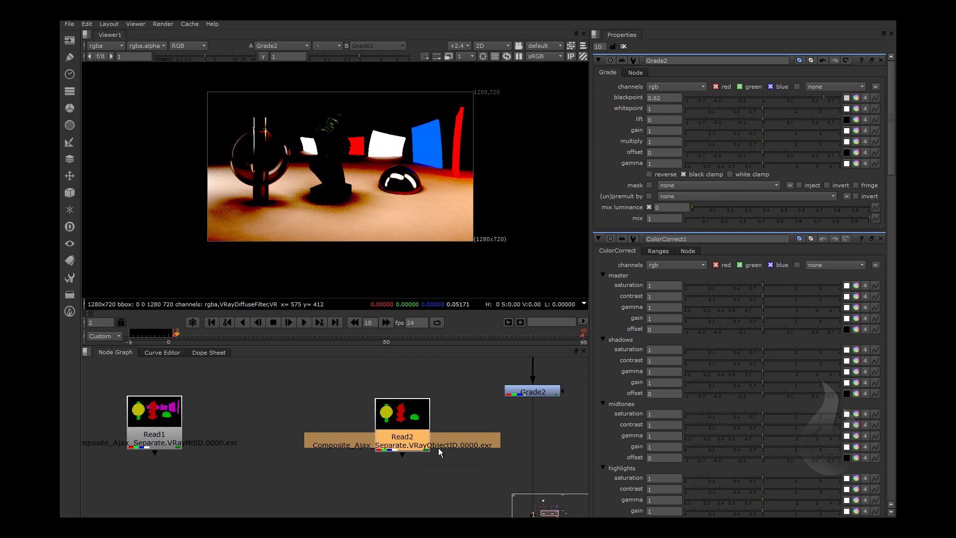
click(178, 445)
scroll(178, 454, up, 2)
scroll(183, 448, up, 1)
scroll(235, 444, down, 2)
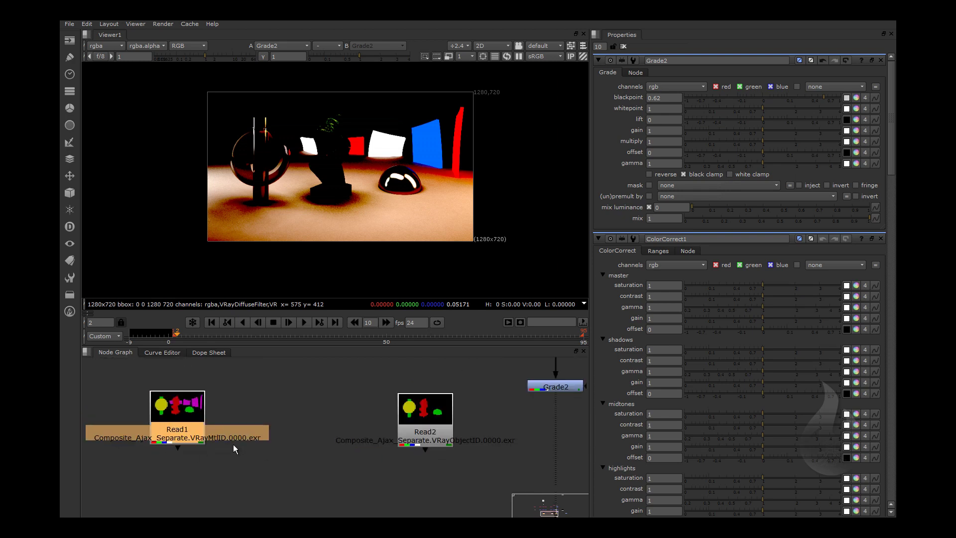
drag(186, 431, 219, 429)
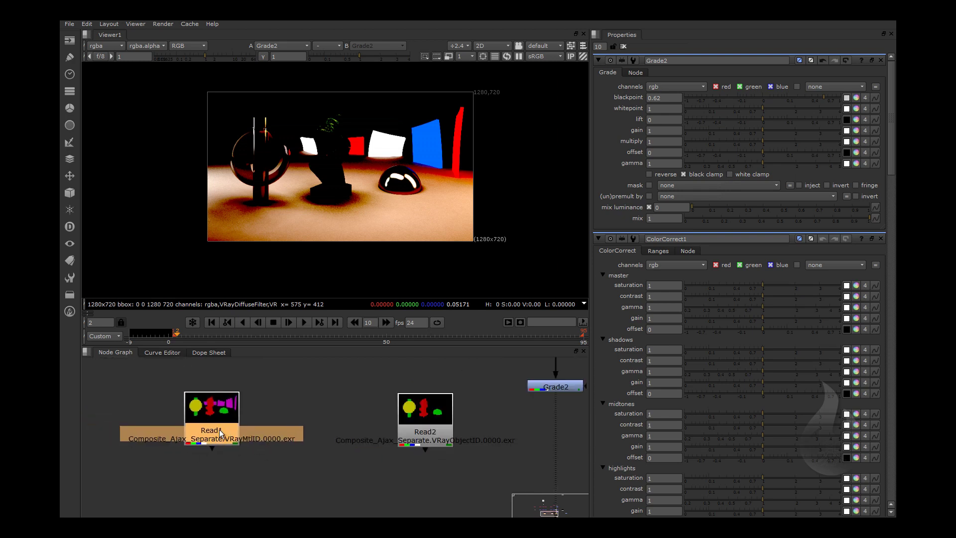
- View the Read1 material ID pass, then the Read2 object ID pass
key(1)
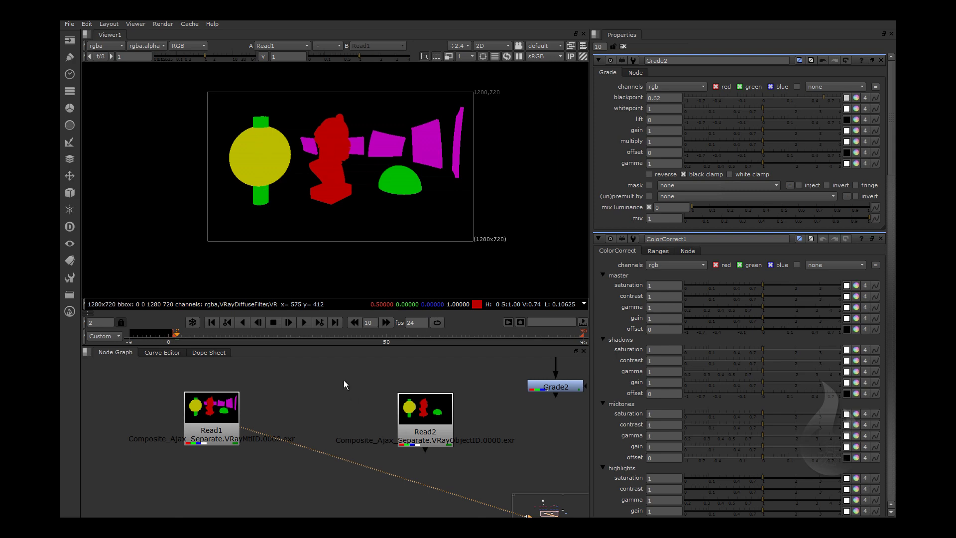
click(423, 426)
key(1)
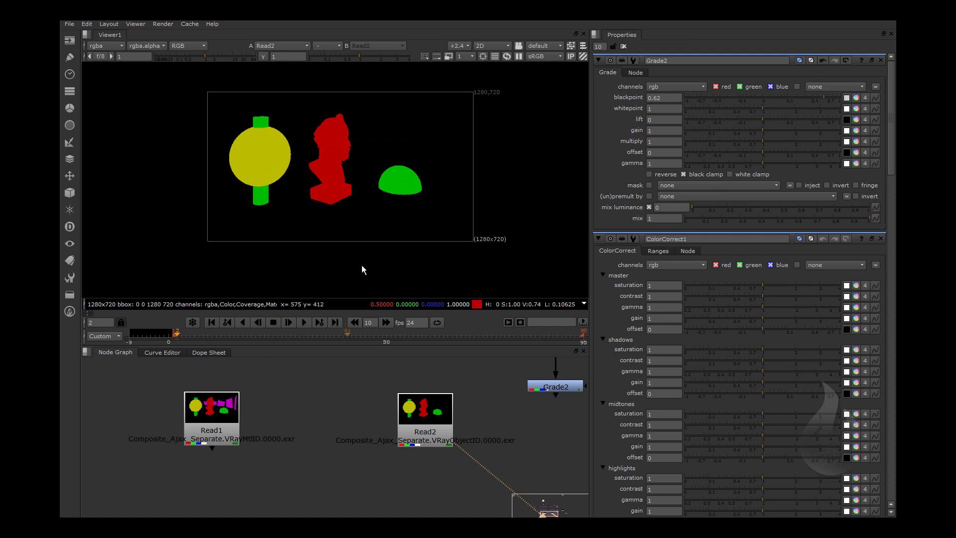
- Zoom into the bust edge and sample a pixel reading 0.5 red
scroll(348, 154, up, 4)
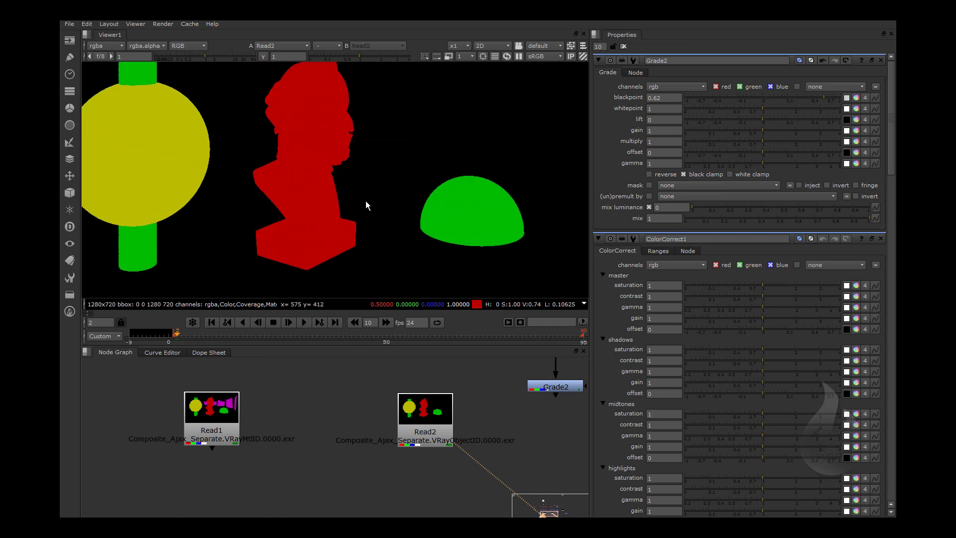
scroll(271, 202, up, 2)
scroll(357, 204, down, 2)
scroll(265, 169, down, 2)
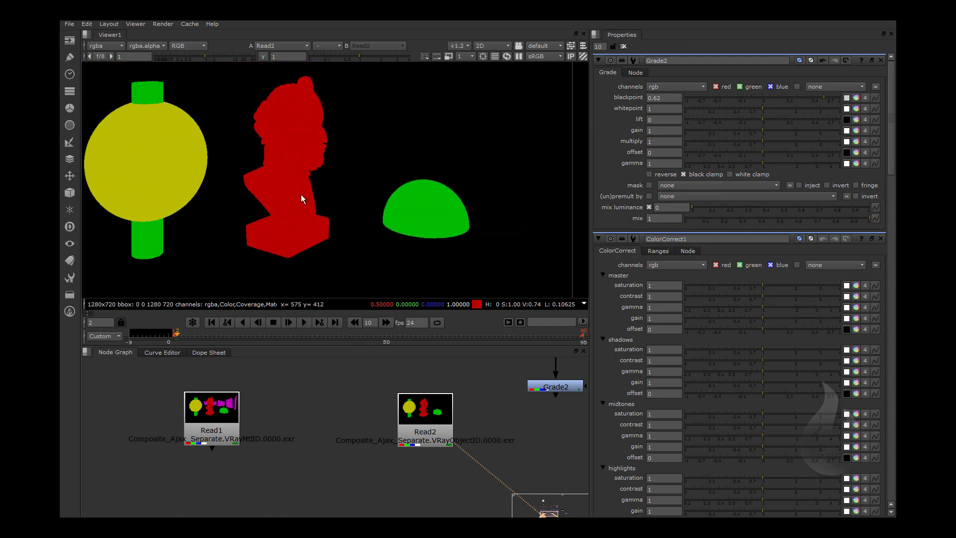
scroll(291, 204, up, 2)
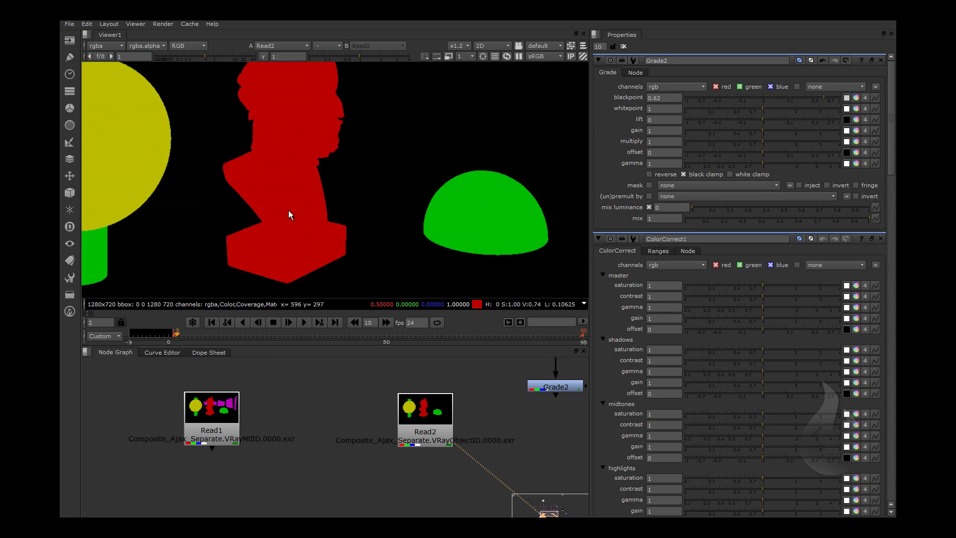
scroll(289, 211, up, 3)
scroll(289, 211, up, 7)
scroll(289, 211, up, 7)
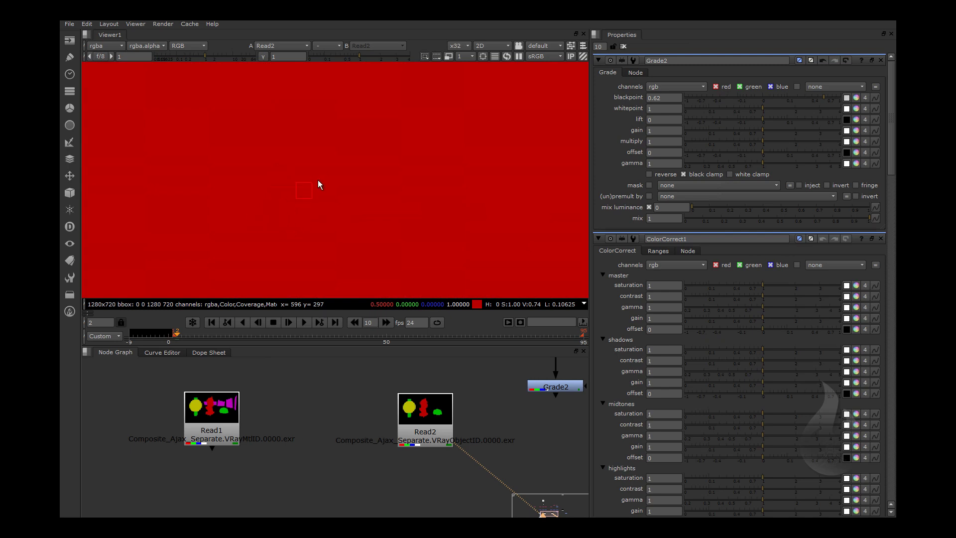
scroll(314, 185, down, 4)
scroll(312, 189, down, 2)
scroll(312, 192, up, 2)
scroll(310, 193, up, 2)
scroll(324, 219, up, 2)
scroll(438, 213, up, 2)
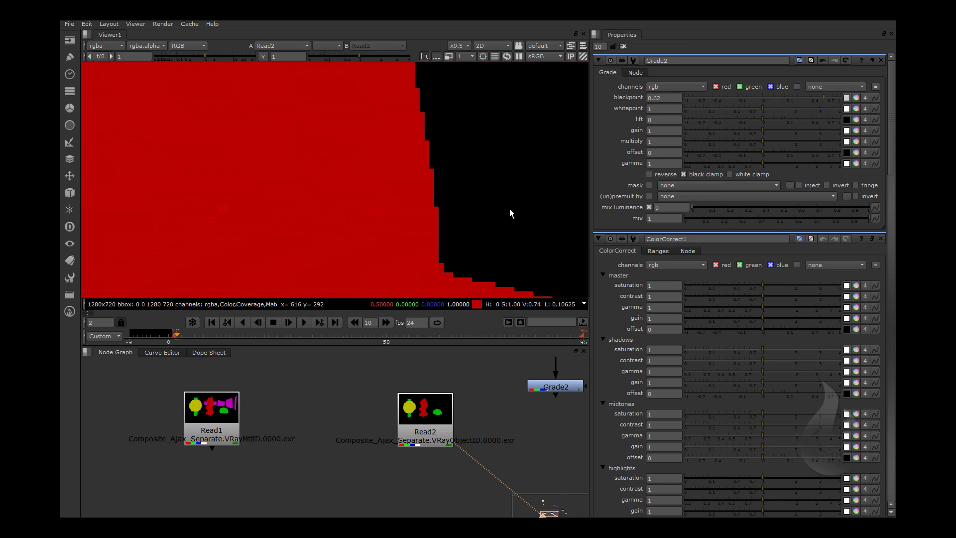
scroll(473, 212, up, 2)
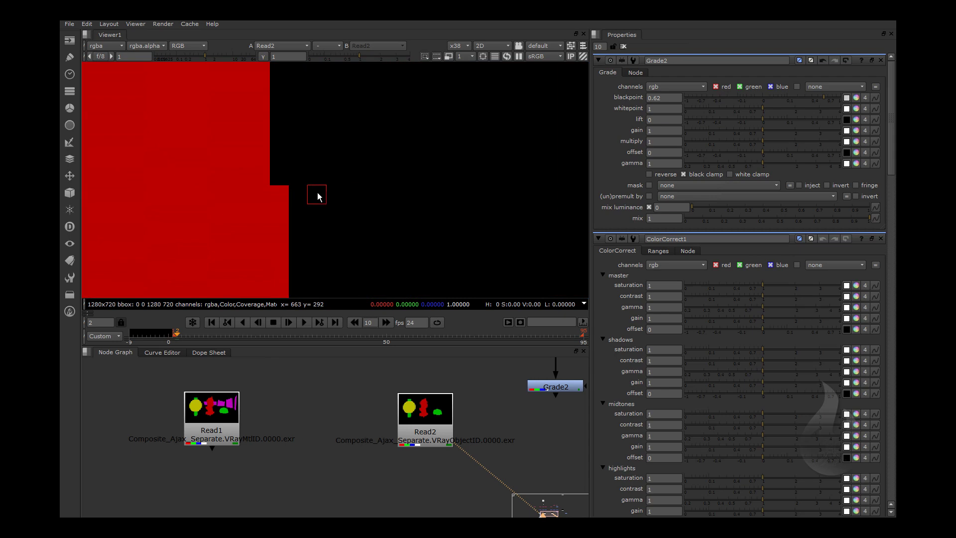
ctrl+click(284, 196)
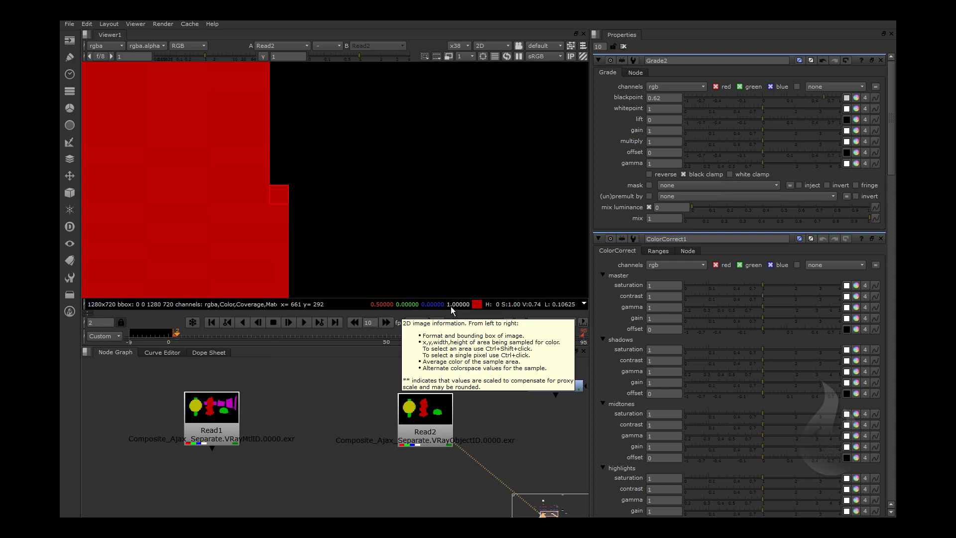
scroll(464, 209, down, 3)
scroll(360, 196, down, 3)
scroll(353, 203, down, 3)
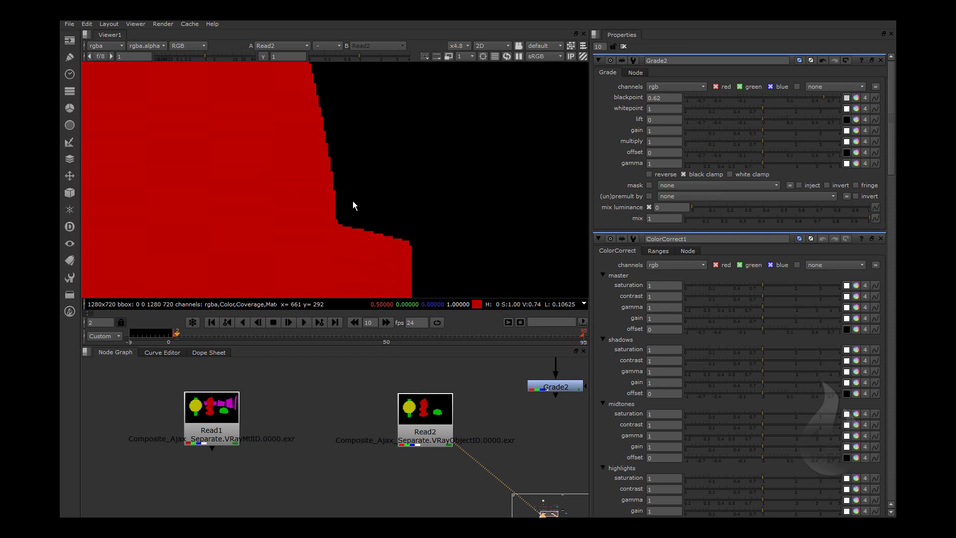
- Sample the background, the green dome (0.5 green) and the yellow sphere (0.5 red, 0.5 green)
ctrl+click(372, 178)
scroll(378, 195, down, 3)
scroll(393, 187, down, 2)
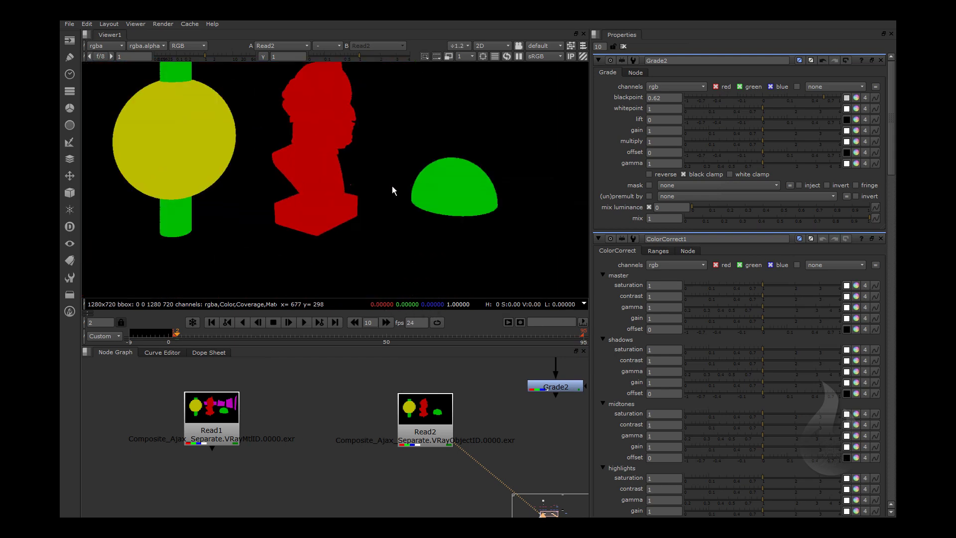
scroll(467, 187, up, 3)
scroll(398, 185, up, 3)
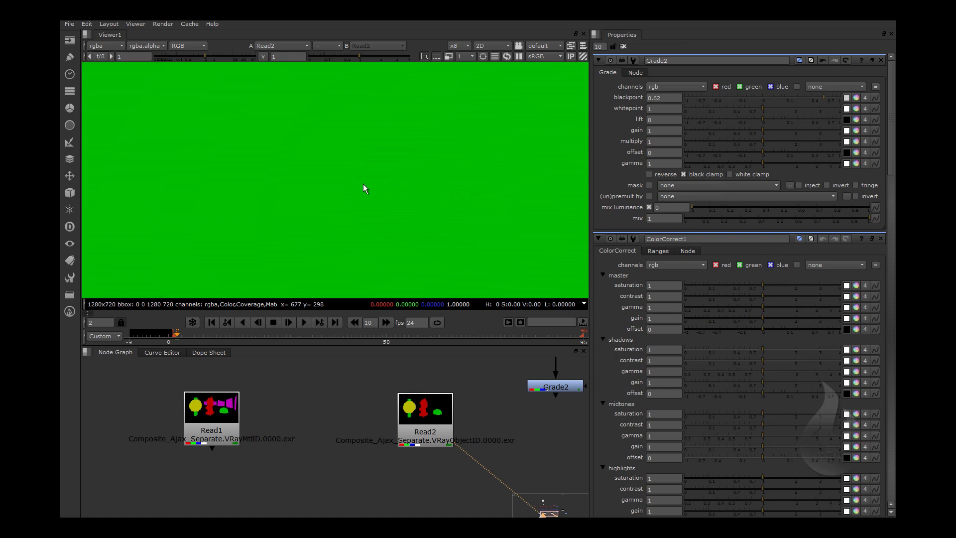
ctrl+click(340, 199)
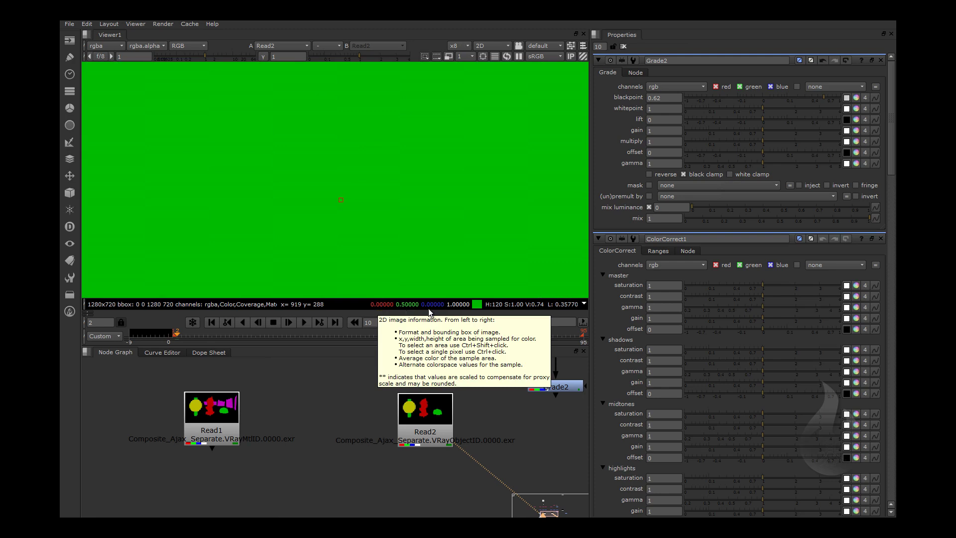
scroll(381, 224, down, 3)
scroll(380, 224, down, 2)
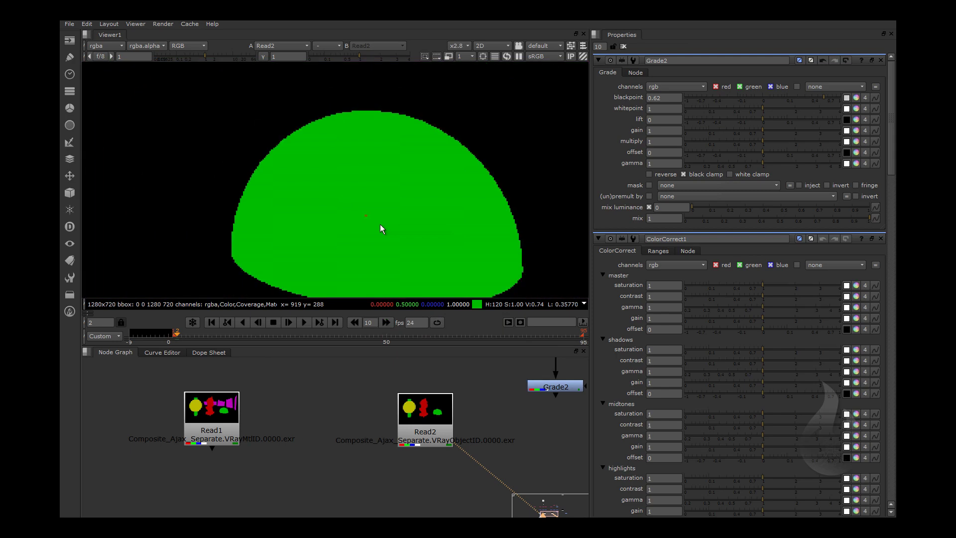
scroll(381, 229, down, 2)
scroll(380, 229, down, 2)
scroll(454, 220, up, 2)
scroll(454, 220, up, 3)
scroll(311, 187, up, 3)
ctrl+click(318, 195)
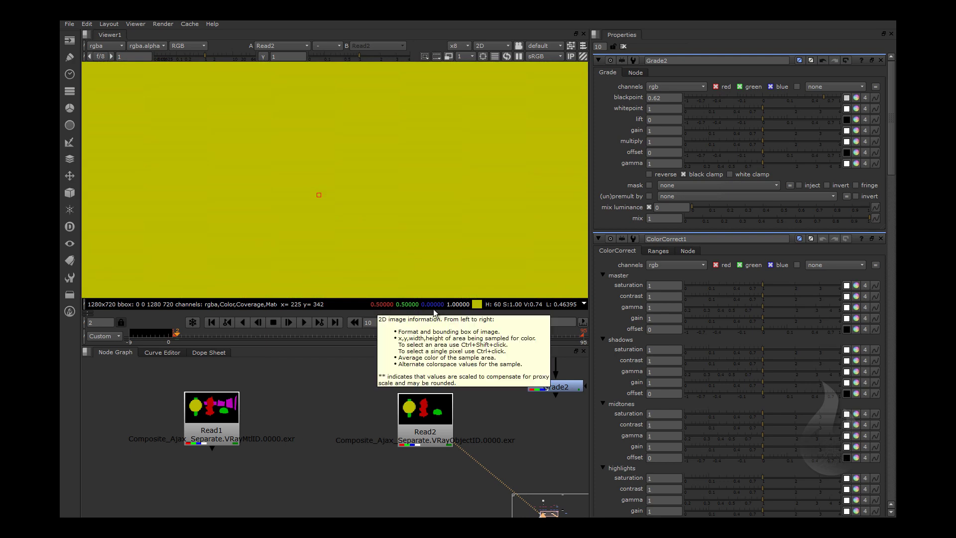
- Select Grade2 and move it lower in the node graph
scroll(318, 192, down, 3)
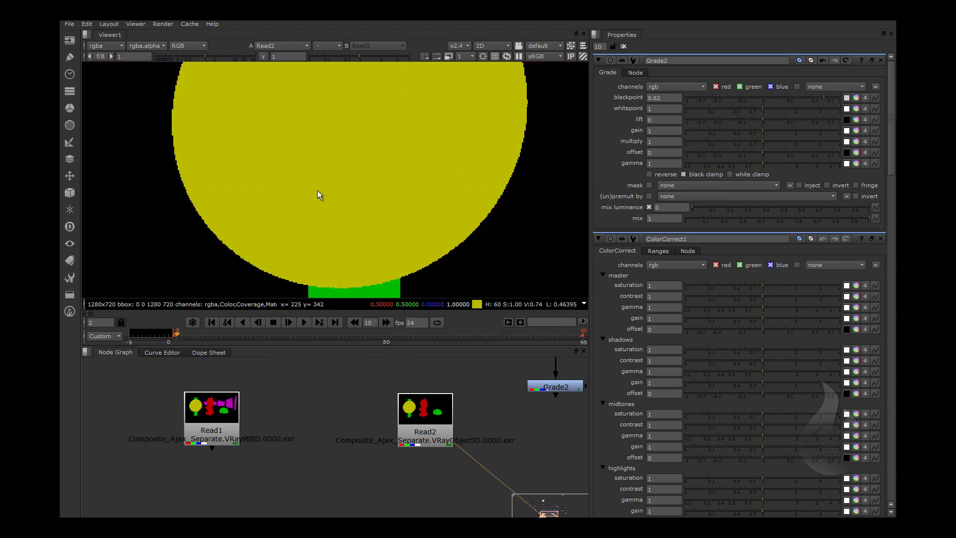
scroll(317, 193, down, 2)
scroll(254, 192, down, 1)
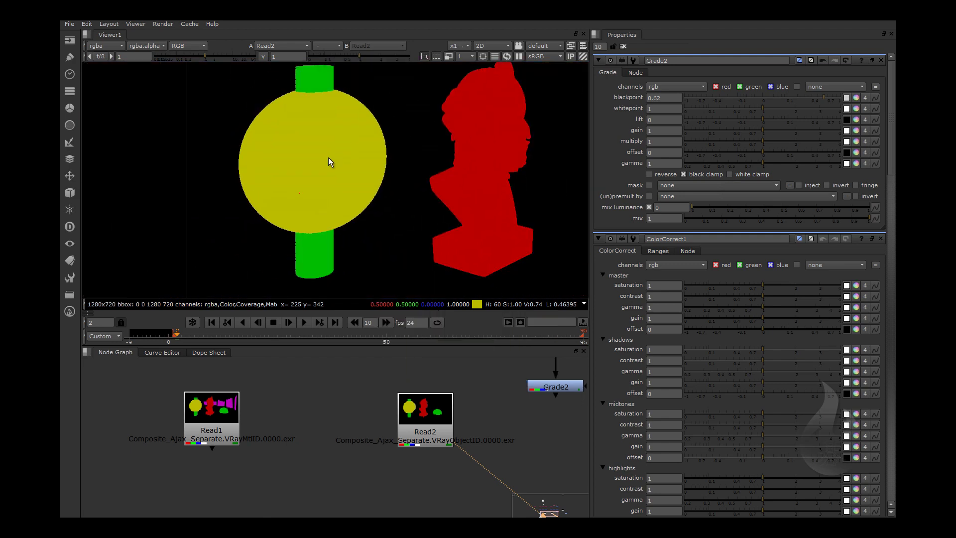
scroll(269, 405, down, 3)
scroll(358, 408, up, 1)
scroll(403, 401, up, 3)
click(414, 388)
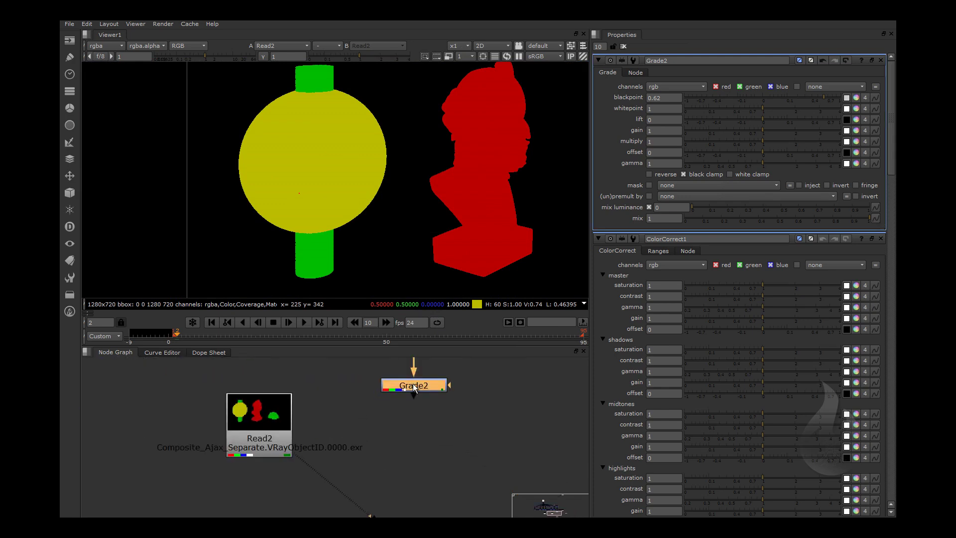
drag(413, 387, 562, 393)
- View Grade2 and connect its mask input to the Read2 object ID pass
key(1)
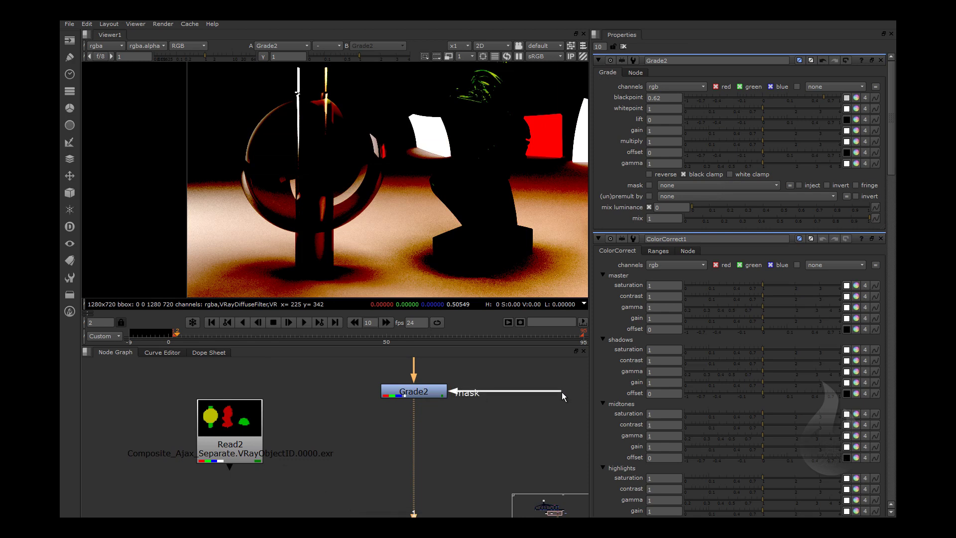
mouse_move(562, 392)
mouse_down()
mouse_move(513, 454)
mouse_move(183, 458)
mouse_move(191, 417)
mouse_up()
click(182, 450)
scroll(346, 424, down, 3)
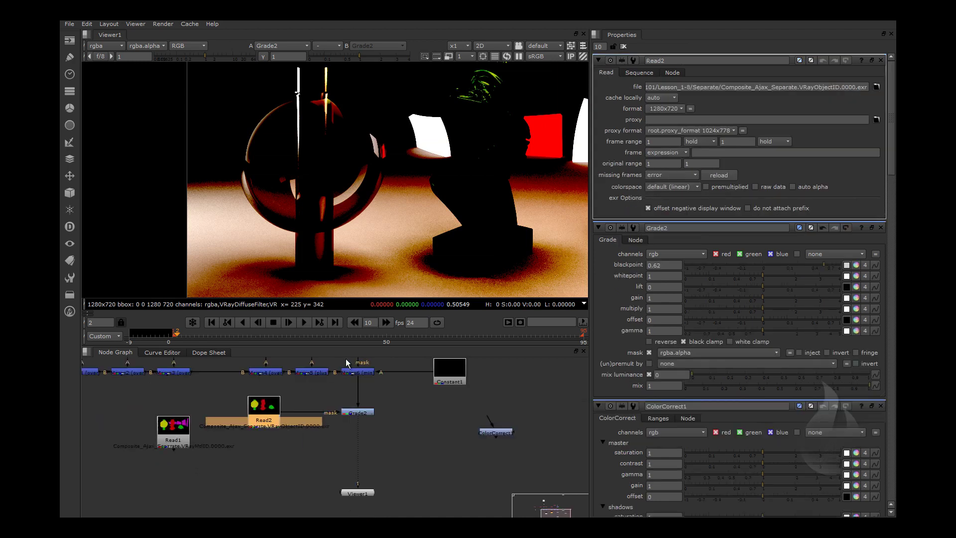
scroll(347, 361, down, 1)
scroll(345, 172, down, 1)
middle_drag(559, 175, 337, 172)
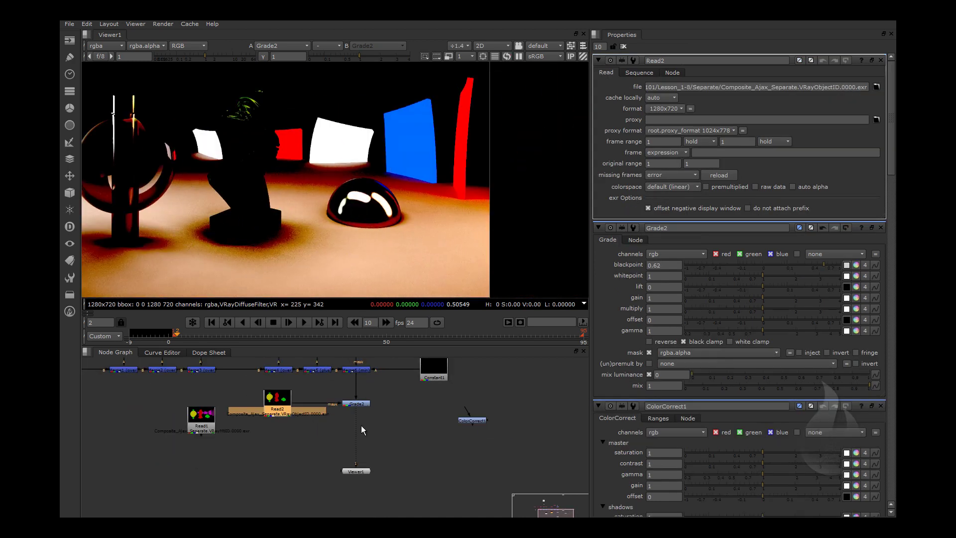
scroll(362, 417, up, 3)
- Set Grade2's mask channel to rgba.red, blackpoint 0.4 and whitepoint 1.54
click(360, 396)
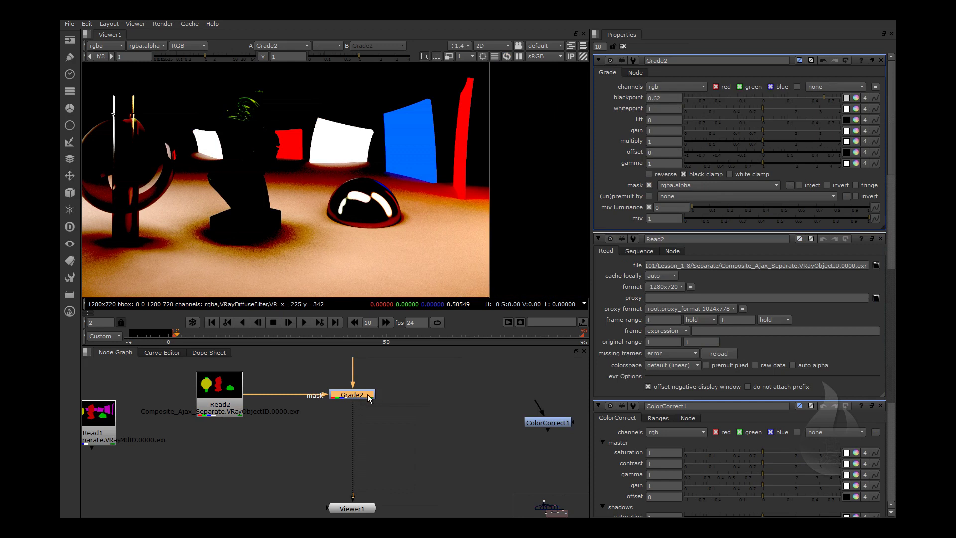
click(678, 189)
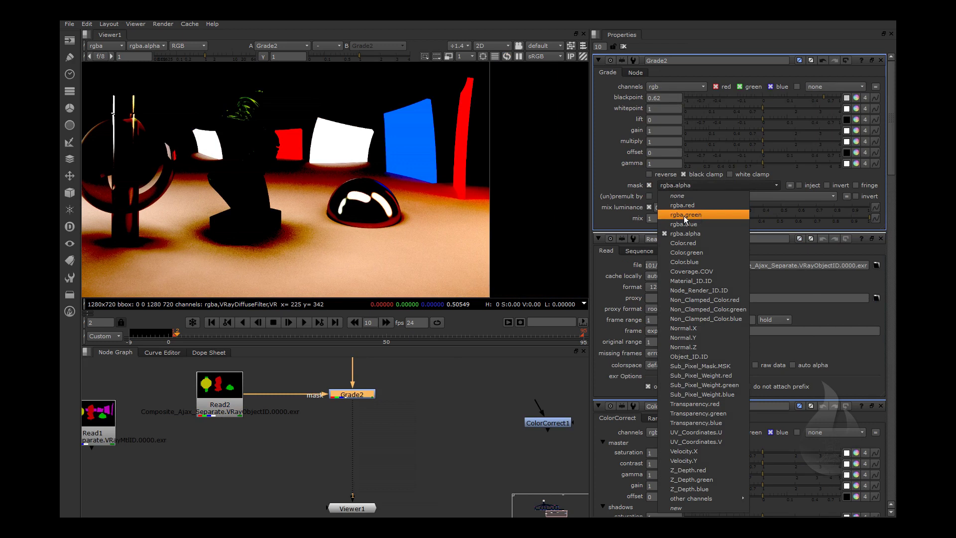
click(696, 207)
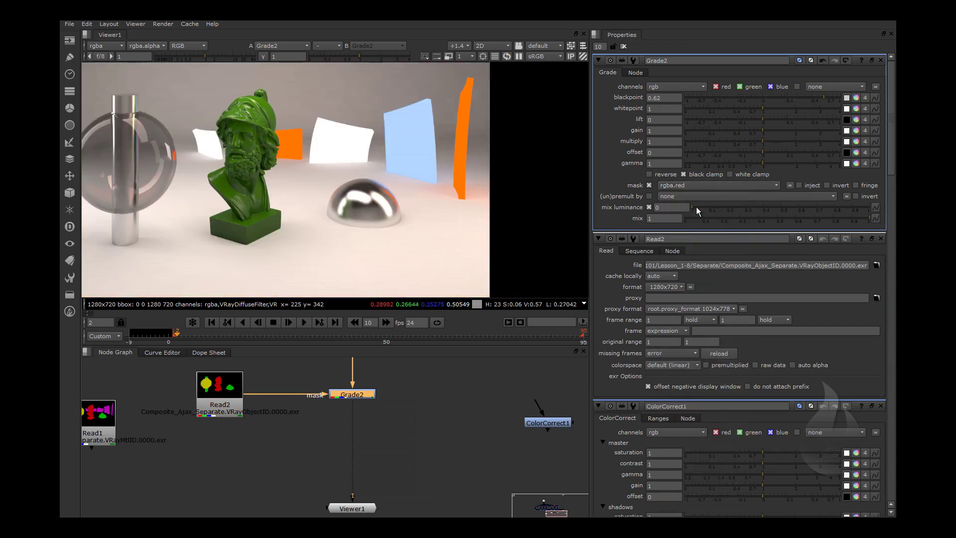
drag(823, 97, 751, 97)
click(781, 105)
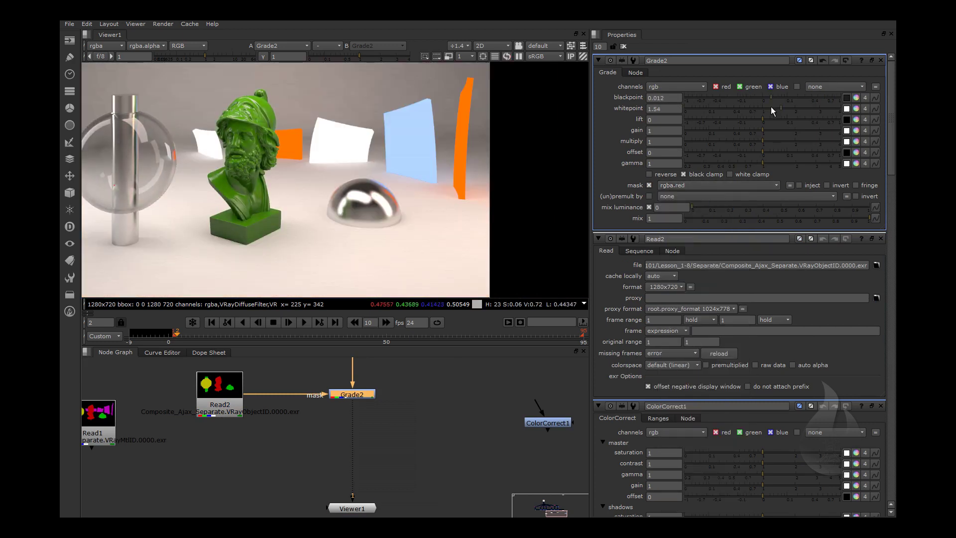
click(812, 98)
- Pan the viewer over the glass sphere and chrome hemisphere, then frame Read1 and Read2
scroll(243, 118, up, 3)
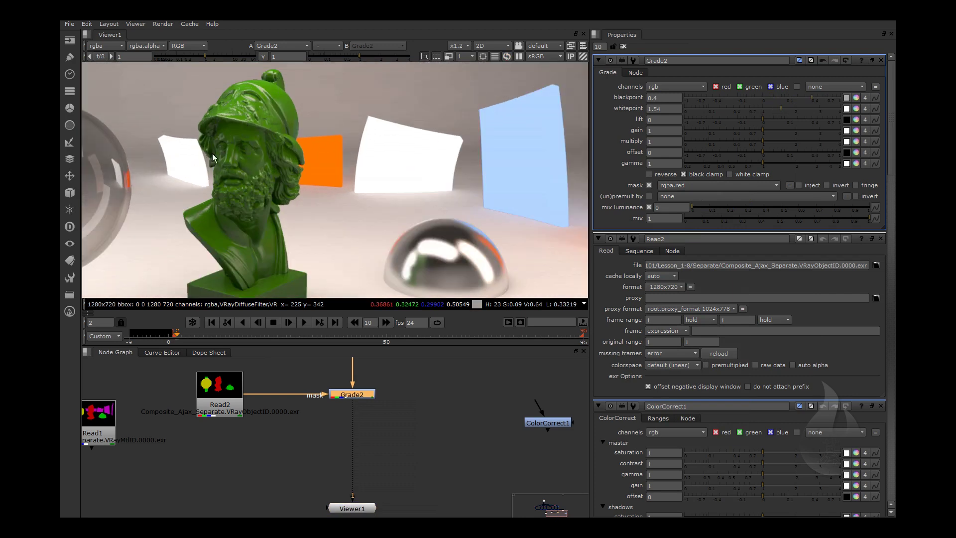
middle_drag(211, 156, 374, 153)
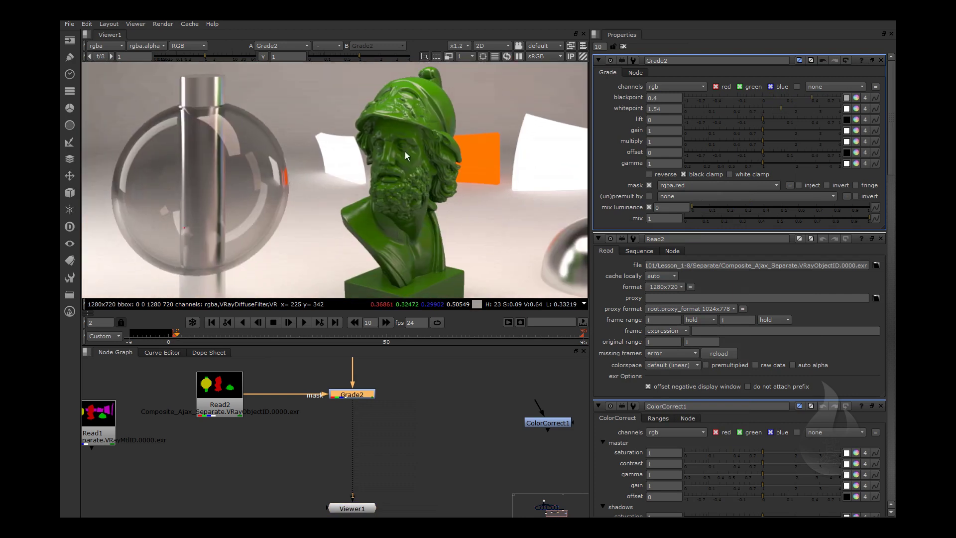
scroll(390, 217, up, 2)
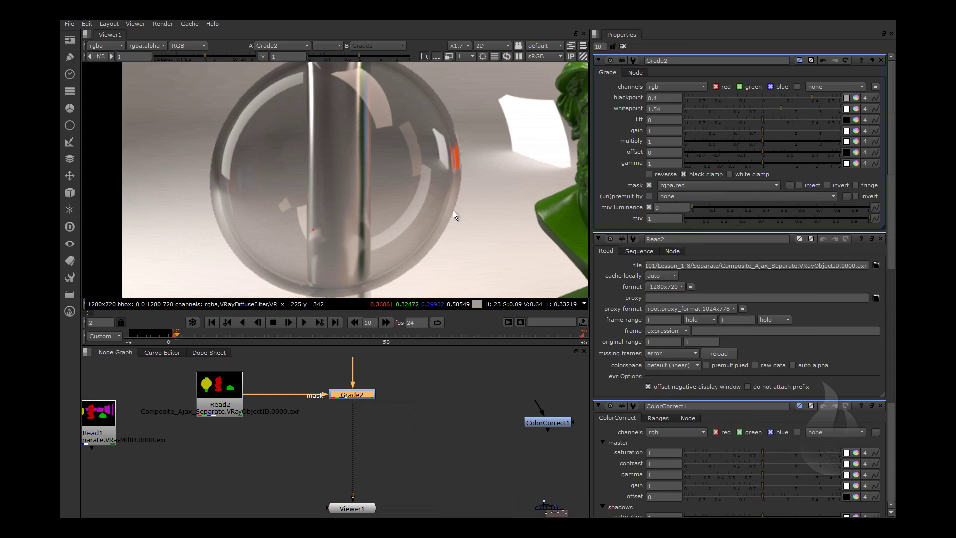
scroll(292, 199, down, 3)
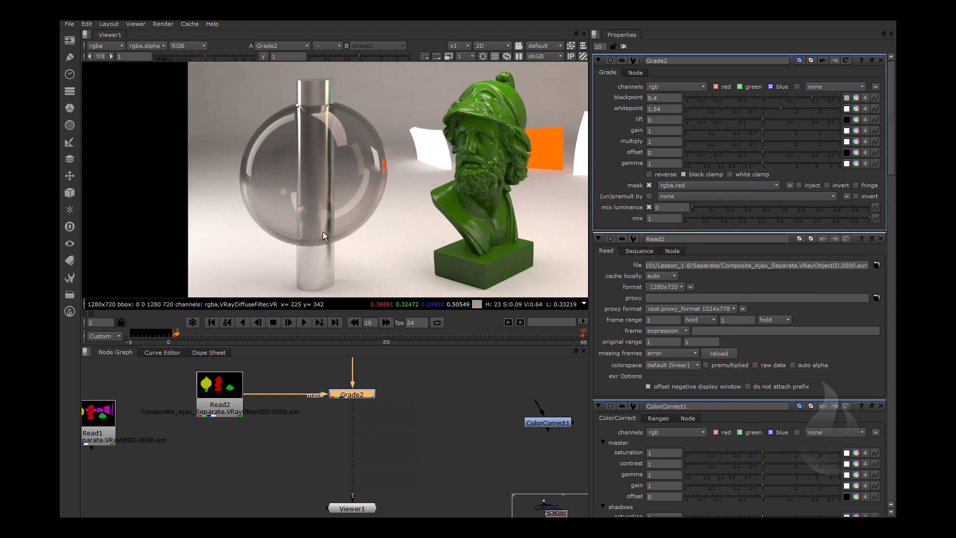
scroll(330, 192, down, 1)
scroll(404, 205, up, 3)
scroll(327, 161, down, 2)
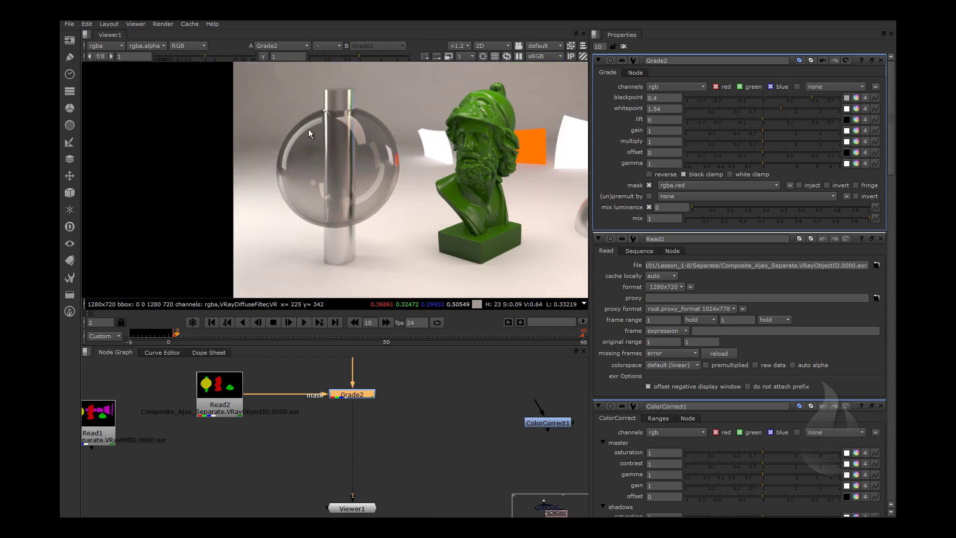
mouse_move(503, 117)
middle_down()
mouse_move(386, 211)
mouse_move(401, 142)
middle_up()
middle_drag(377, 450, 446, 425)
- Move Read1 and Read2 further left in the node graph
drag(278, 429, 140, 429)
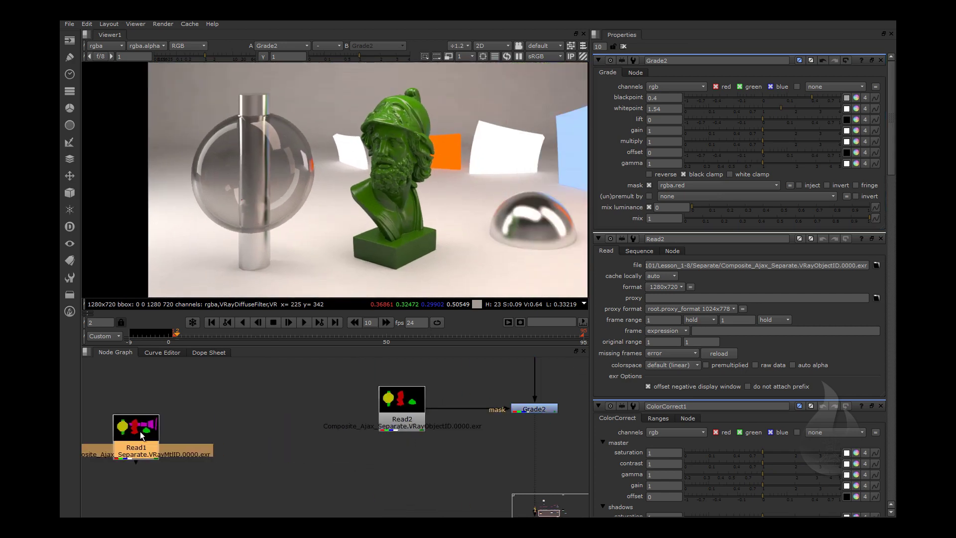
drag(401, 406, 258, 406)
scroll(341, 422, down, 2)
scroll(376, 446, up, 2)
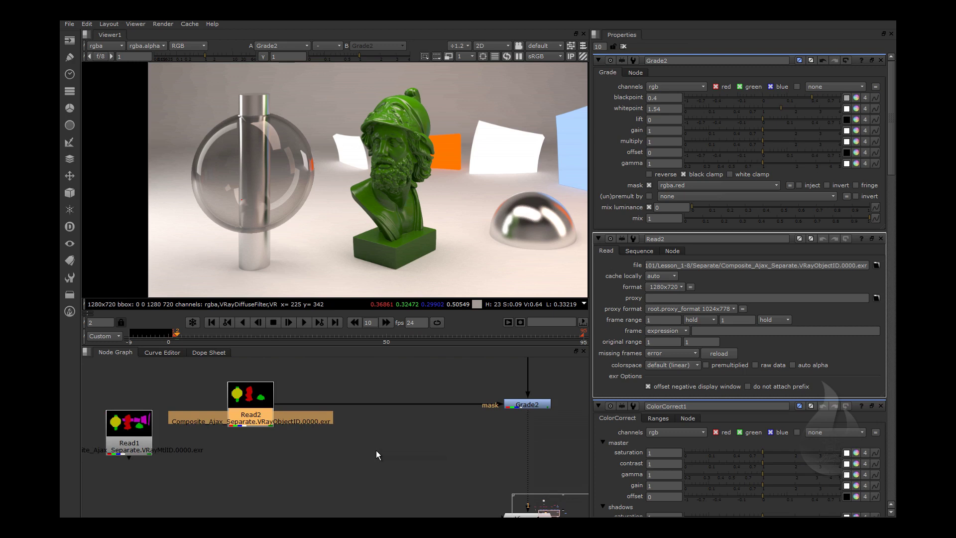
click(376, 450)
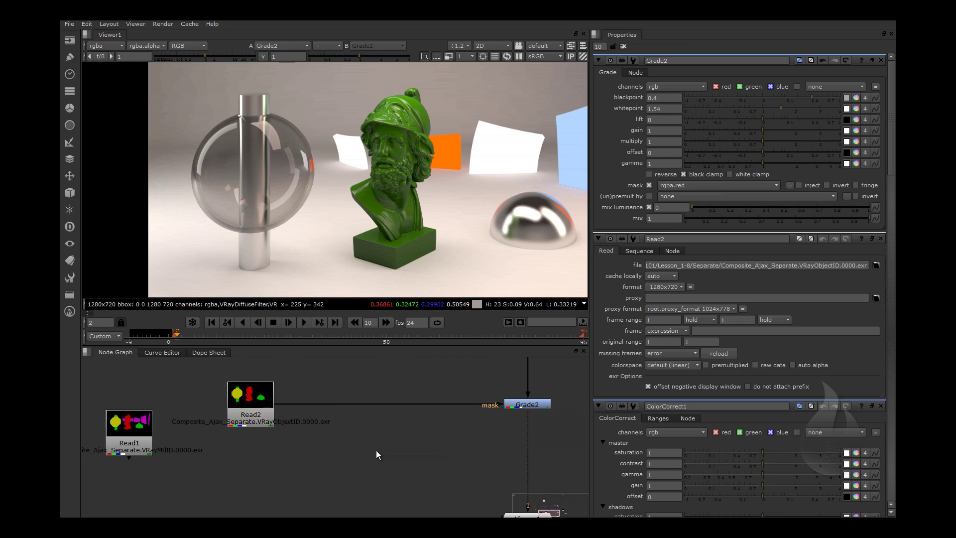
- Add a RotoPaint1 node fed by Read2 and view its output
click(70, 59)
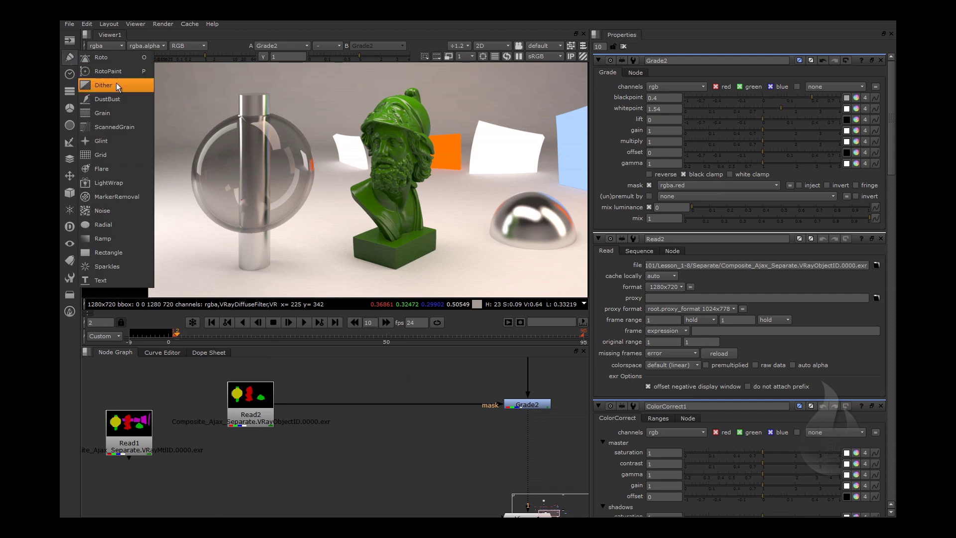
click(464, 461)
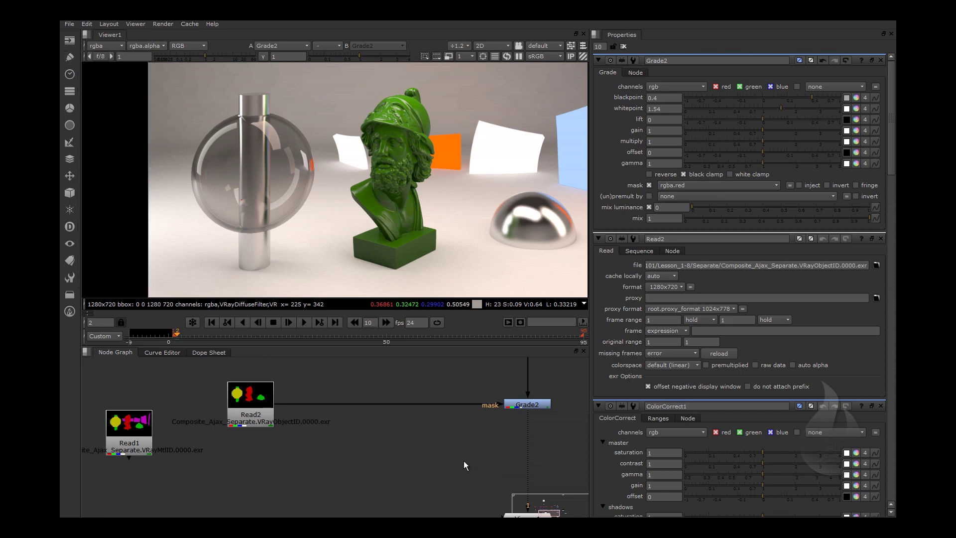
key(p)
click(385, 440)
key(1)
drag(401, 461, 405, 451)
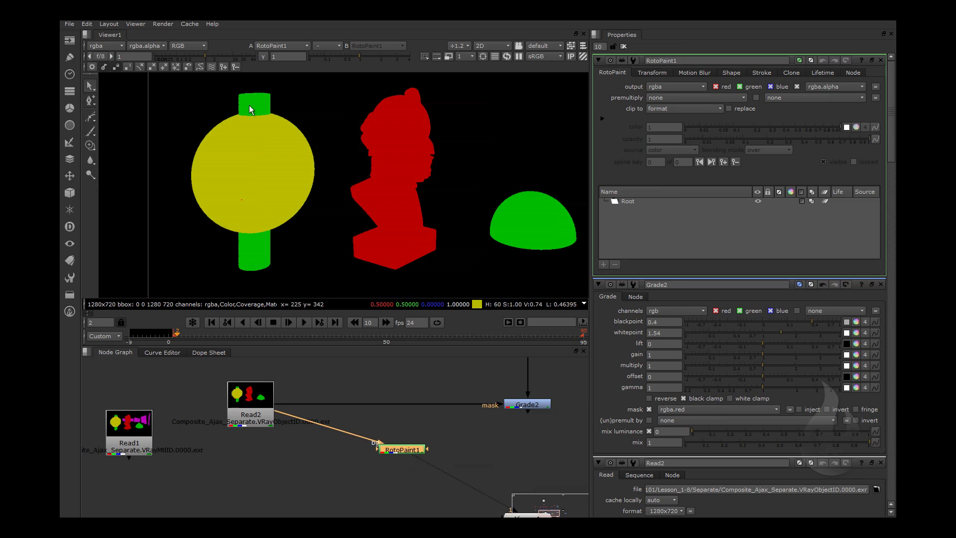
- Draw a closed Bezier shape around the bust
click(92, 117)
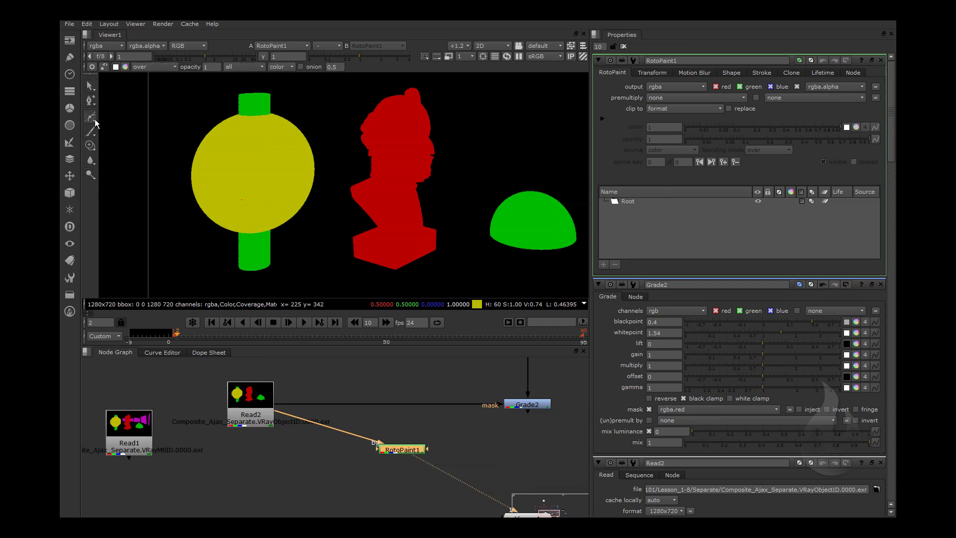
click(331, 87)
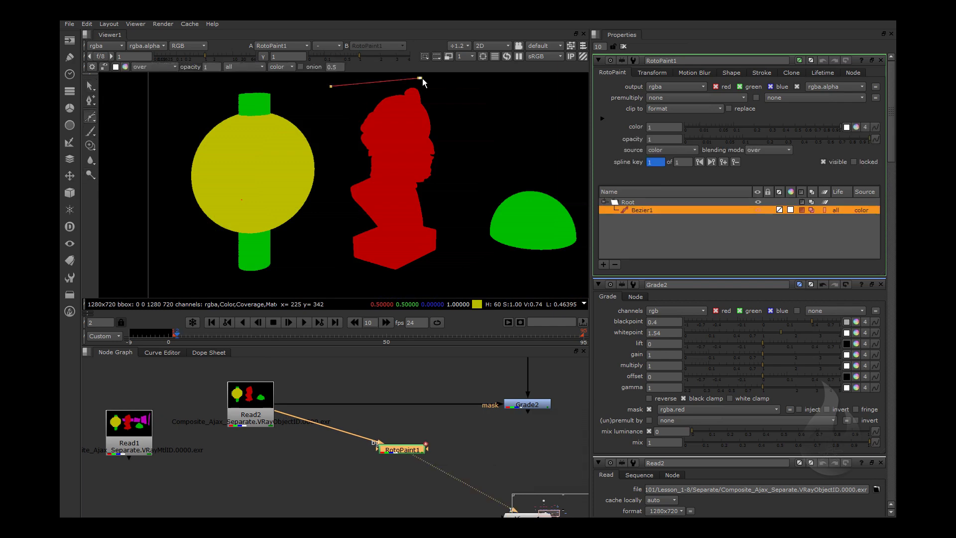
click(421, 79)
drag(476, 160, 473, 176)
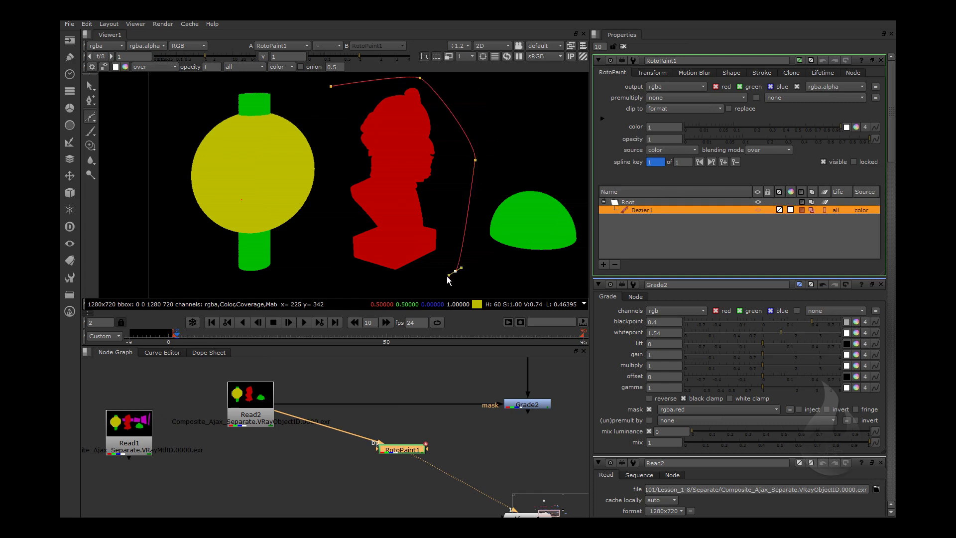
click(456, 271)
drag(336, 278, 328, 257)
drag(327, 151, 327, 130)
click(330, 90)
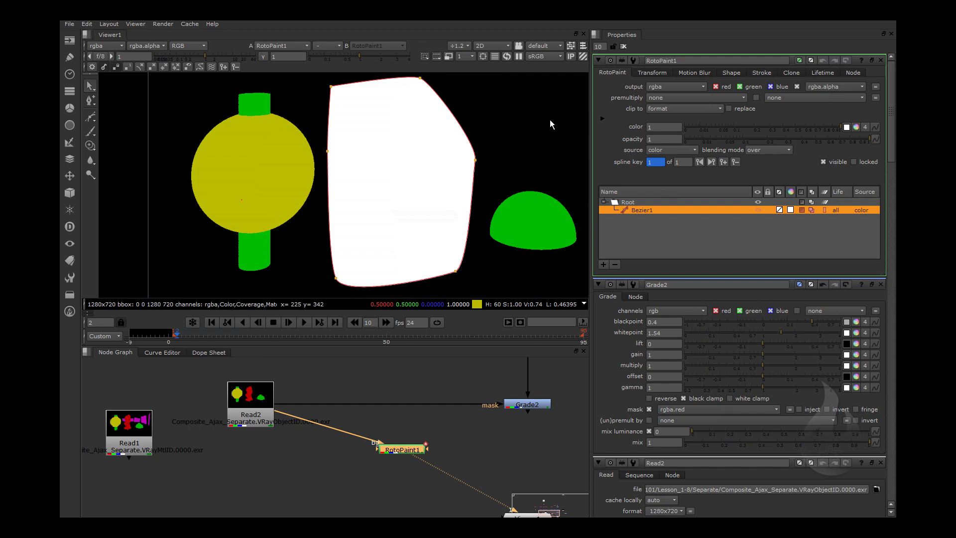
- Replace Grade2's mask input with RotoPaint1 and view Grade2's output
drag(402, 449, 190, 433)
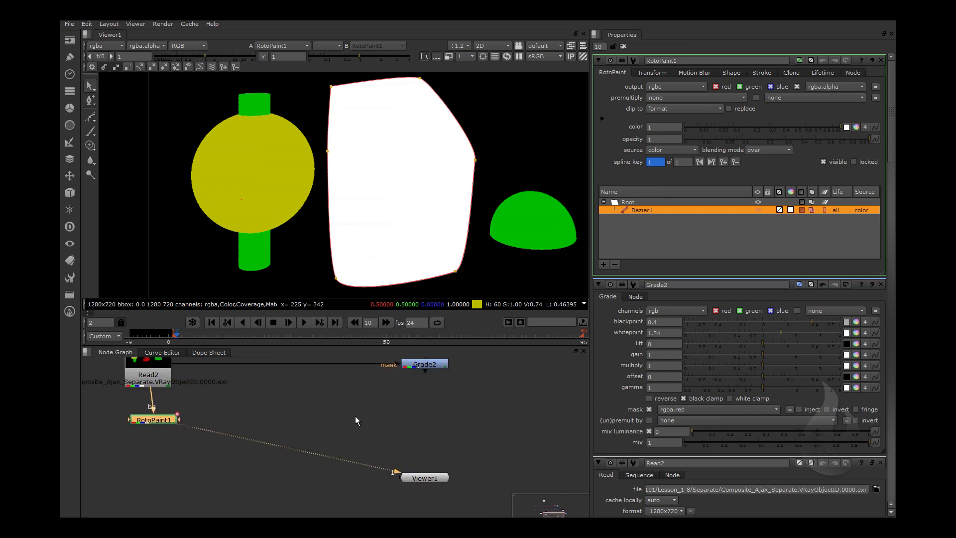
drag(394, 400, 368, 414)
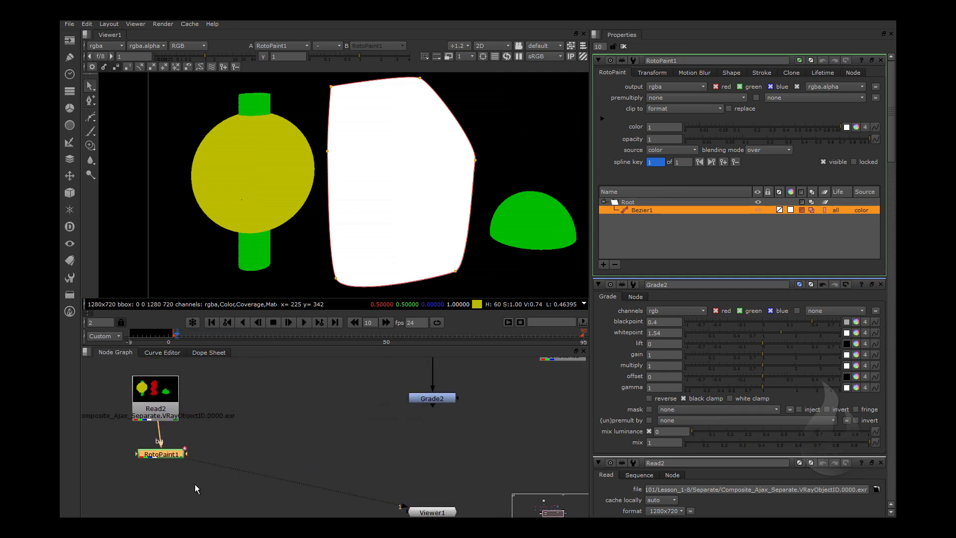
mouse_move(161, 454)
mouse_down()
mouse_move(154, 428)
mouse_move(260, 414)
mouse_up()
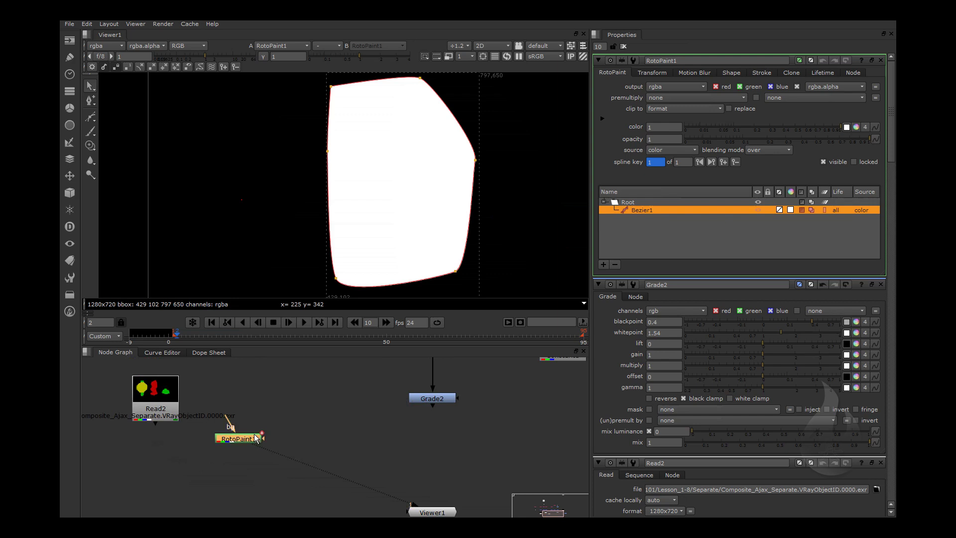
drag(425, 504, 345, 448)
mouse_move(258, 421)
mouse_down()
mouse_move(435, 408)
mouse_move(527, 461)
mouse_move(262, 416)
mouse_up()
drag(432, 407, 432, 504)
click(434, 405)
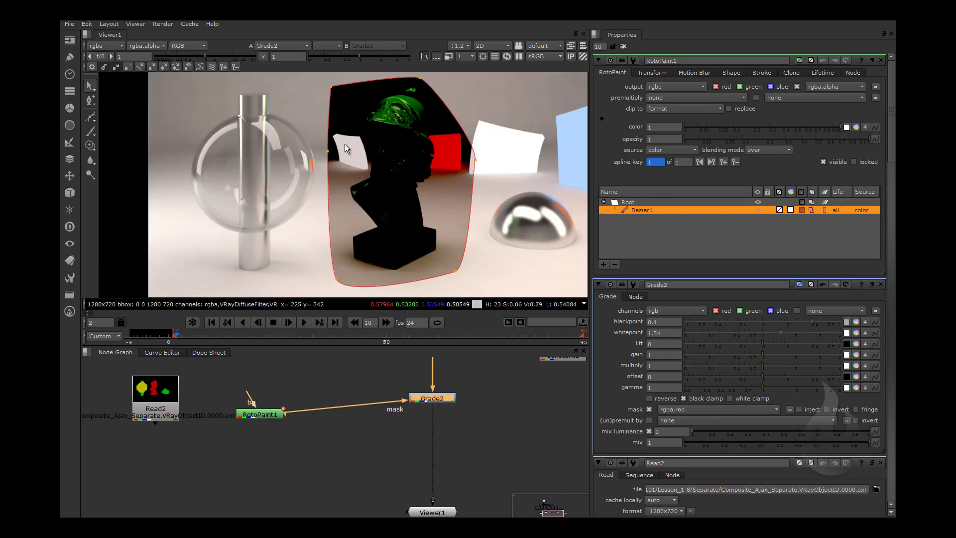
- Tighten the Bezier points around the bust and feed Read2 into RotoPaint1's bg input
drag(327, 149, 348, 153)
drag(336, 278, 345, 260)
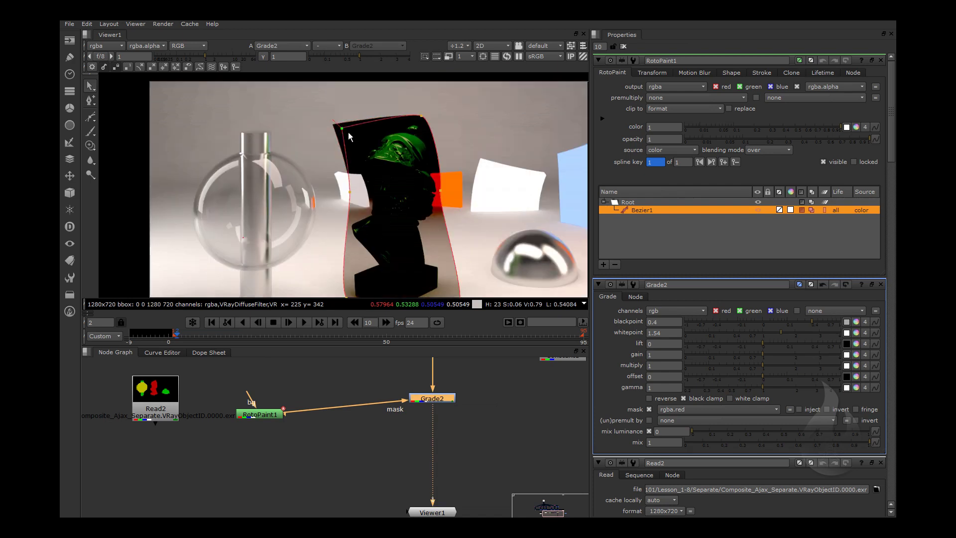
drag(343, 133, 357, 137)
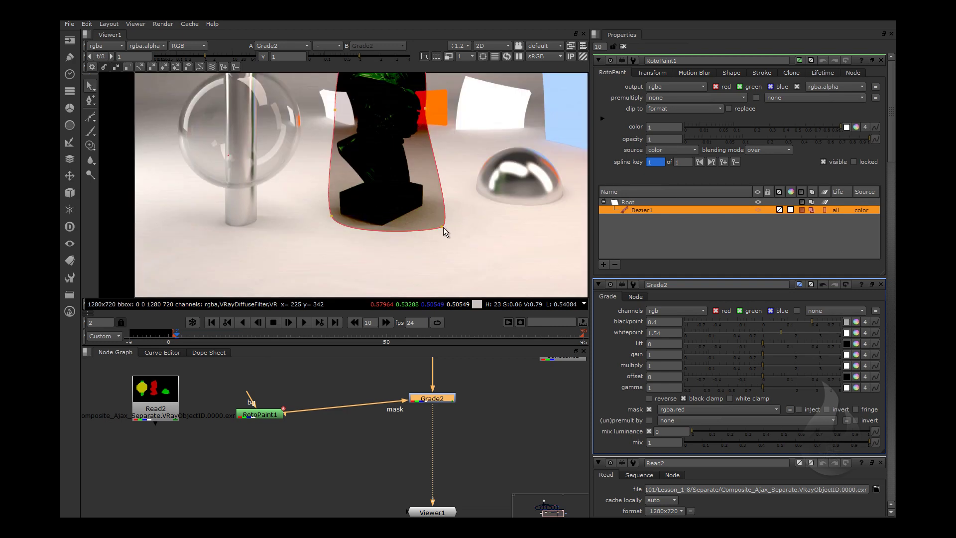
drag(443, 227, 422, 222)
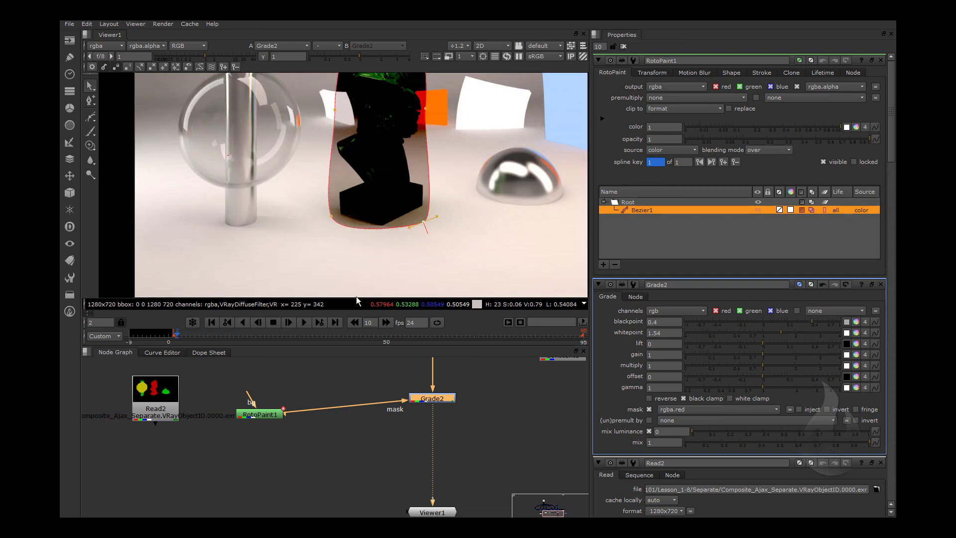
drag(248, 393, 157, 389)
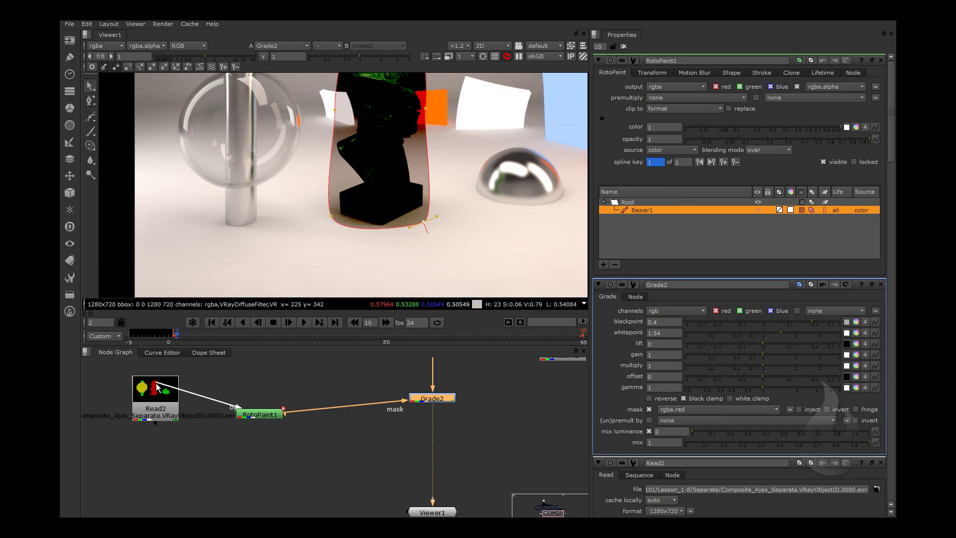
- Add Merge7 with Read2 on its A input and RotoPaint1 as mask, view it, and tidy the nodes
mouse_move(260, 417)
mouse_down()
mouse_move(243, 428)
mouse_move(282, 412)
mouse_move(201, 455)
mouse_move(281, 377)
mouse_move(241, 386)
mouse_up()
key(m)
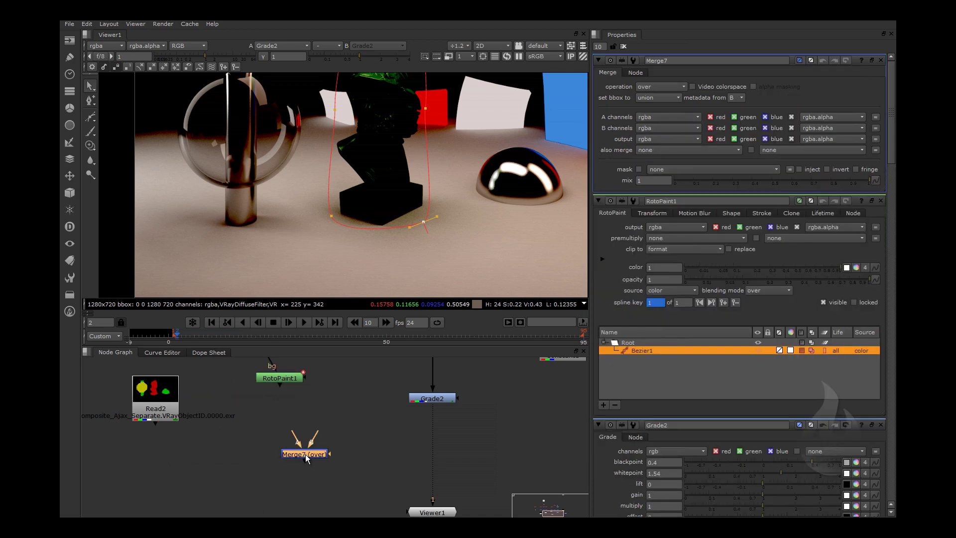
drag(239, 450, 175, 398)
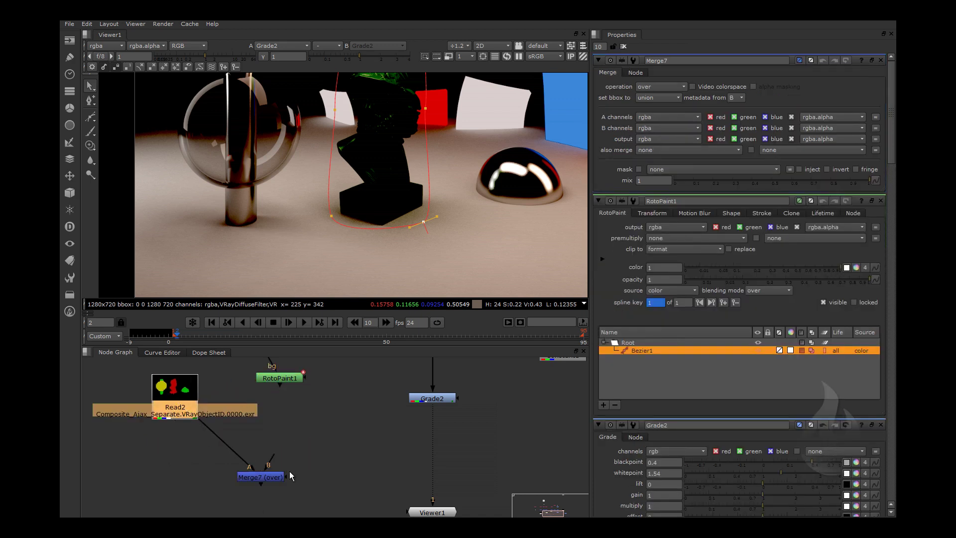
drag(288, 475, 278, 379)
click(271, 479)
key(1)
drag(272, 482, 286, 414)
drag(186, 403, 189, 415)
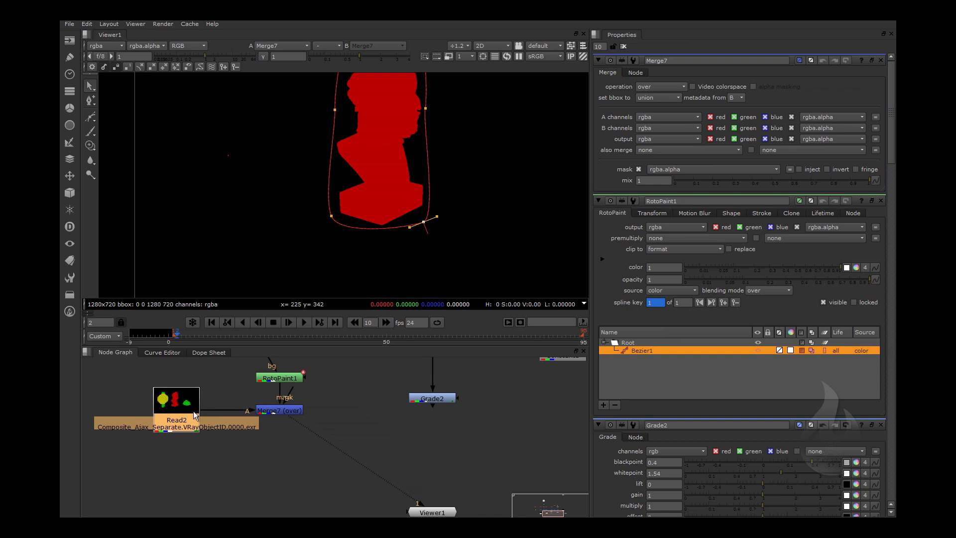
click(284, 416)
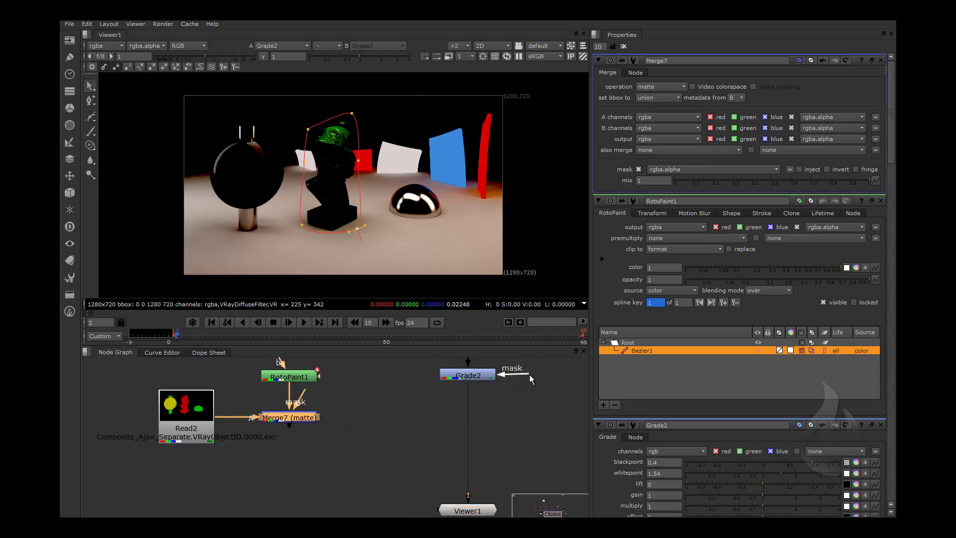
- Mask Grade2 with Merge7's rgba.red channel, leaving mask inversion off
mouse_move(529, 374)
mouse_down()
mouse_move(298, 431)
mouse_move(292, 420)
mouse_up()
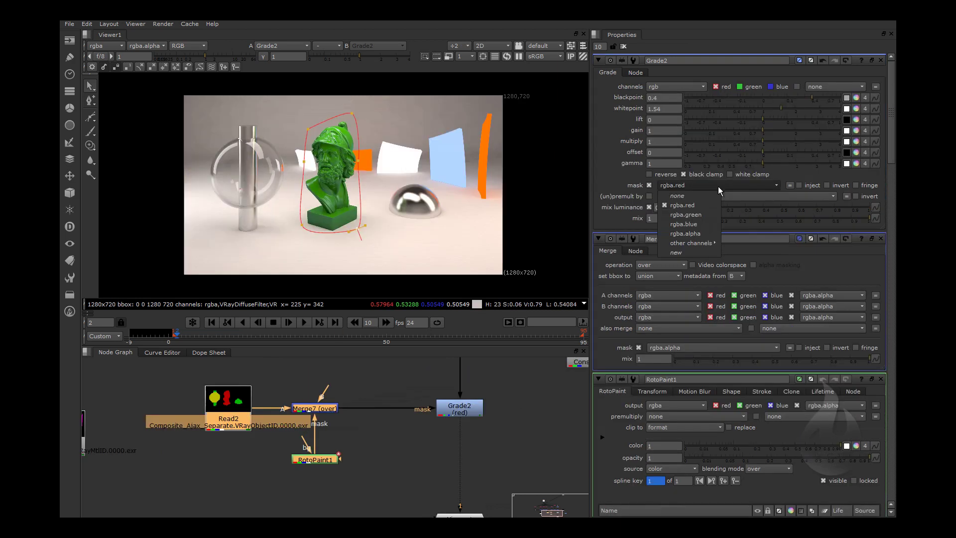
click(718, 186)
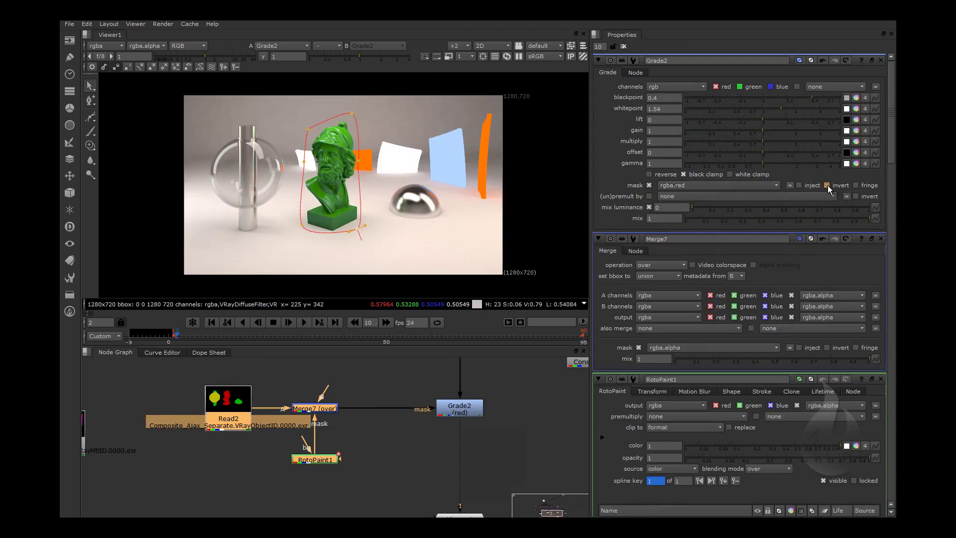
click(827, 185)
click(827, 186)
scroll(324, 184, up, 1)
scroll(324, 181, up, 1)
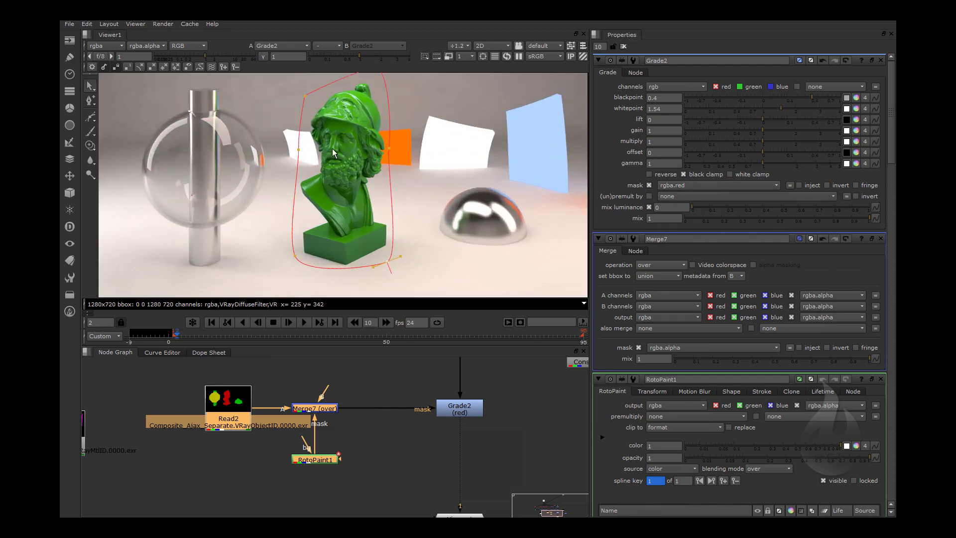
- Enable green and blue in Grade2 and set blackpoint 0.17, whitepoint 0.78, gain 2.95, gamma 0.7
click(453, 409)
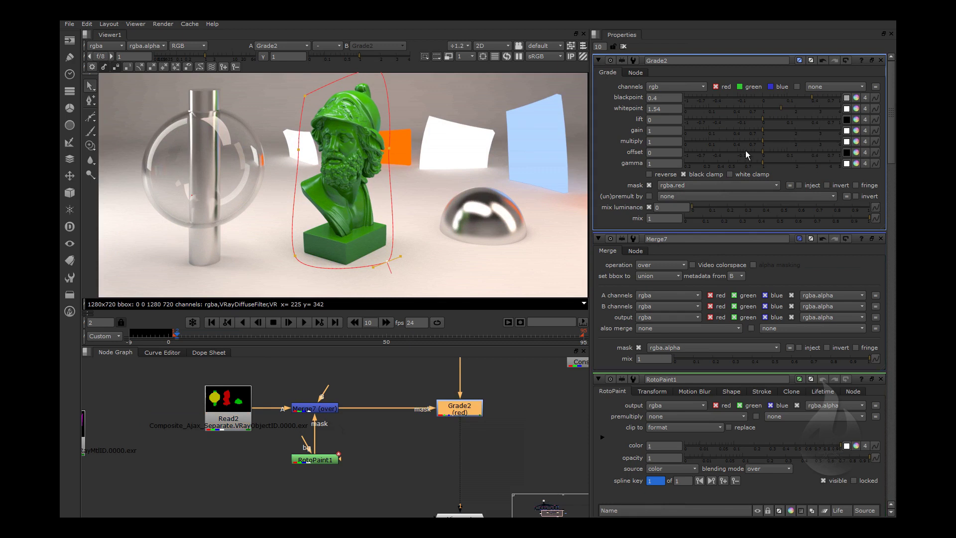
click(740, 87)
click(769, 87)
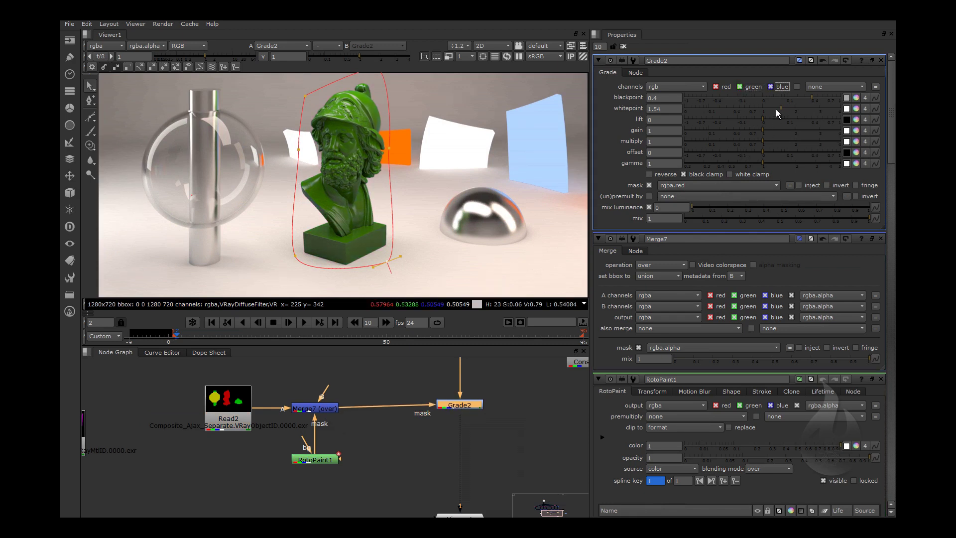
mouse_move(777, 108)
mouse_down()
mouse_move(751, 111)
mouse_move(795, 100)
mouse_move(738, 121)
mouse_move(737, 133)
mouse_move(808, 132)
mouse_move(745, 142)
mouse_move(783, 141)
mouse_up()
click(769, 99)
scroll(423, 161, down, 1)
scroll(424, 160, down, 1)
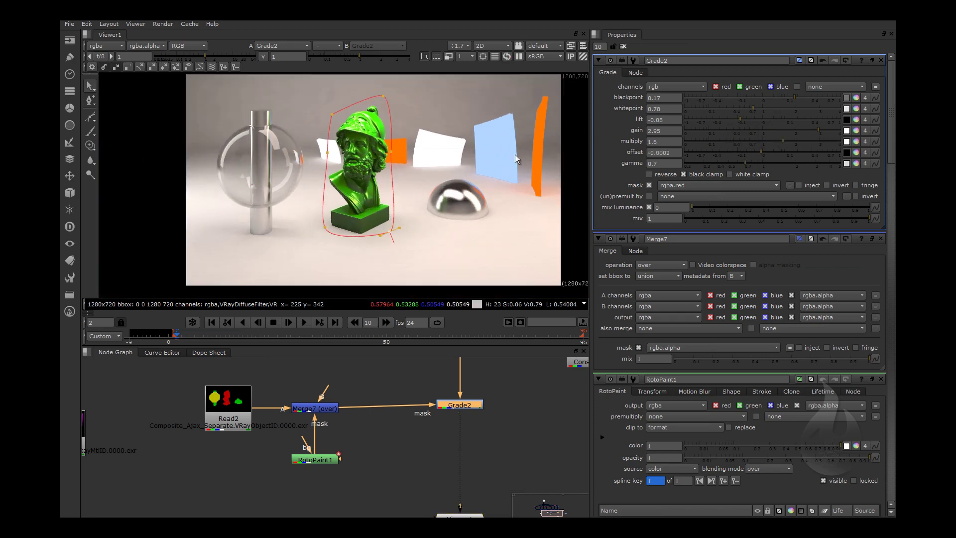
- Place ColorCorrect1 below Grade2 and connect its mask input to Merge7
middle_drag(380, 166, 301, 166)
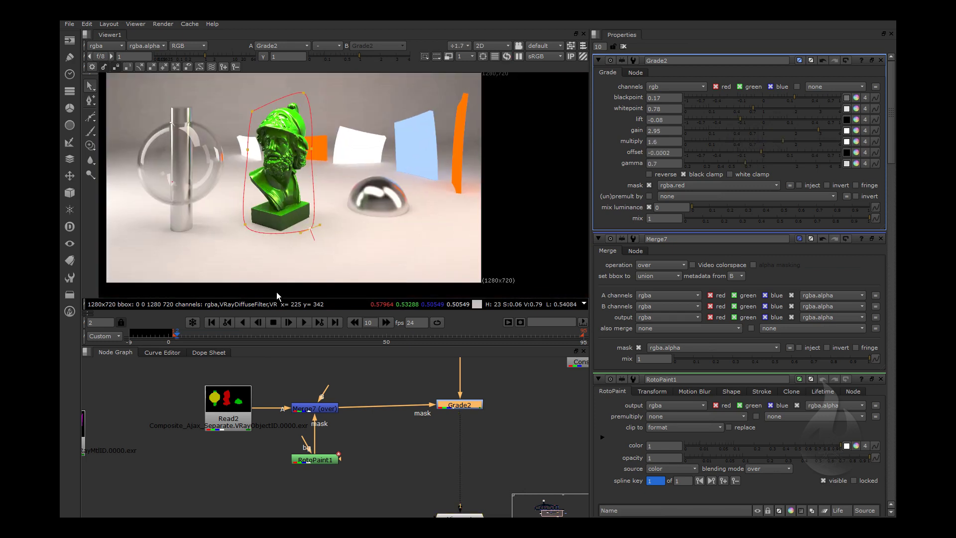
scroll(274, 152, up, 1)
scroll(275, 152, up, 1)
middle_drag(485, 413, 279, 417)
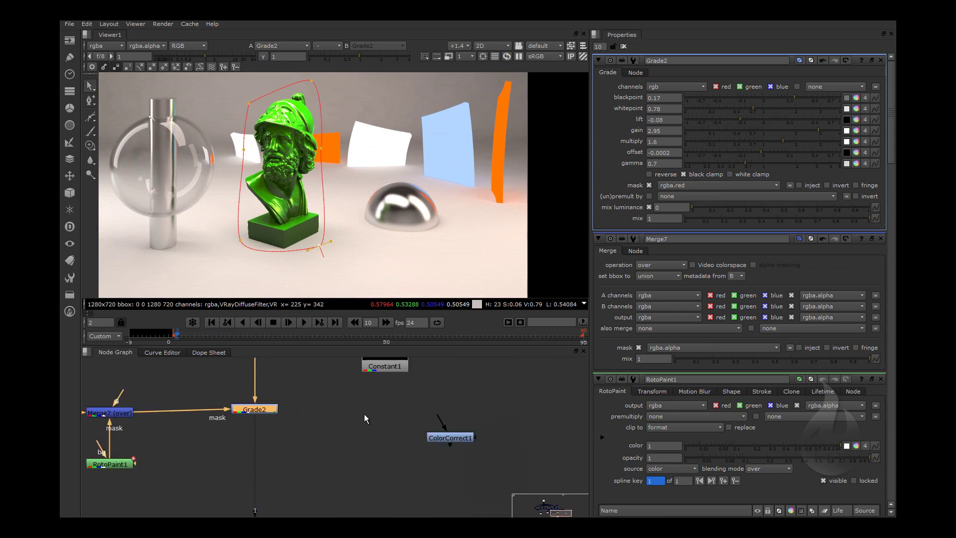
drag(465, 435, 407, 436)
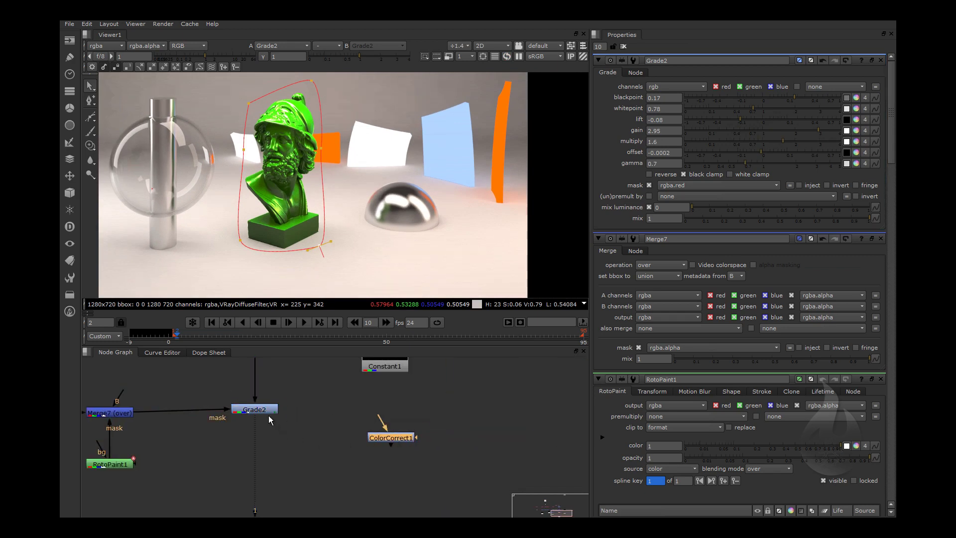
middle_drag(273, 413, 343, 420)
drag(414, 444, 327, 453)
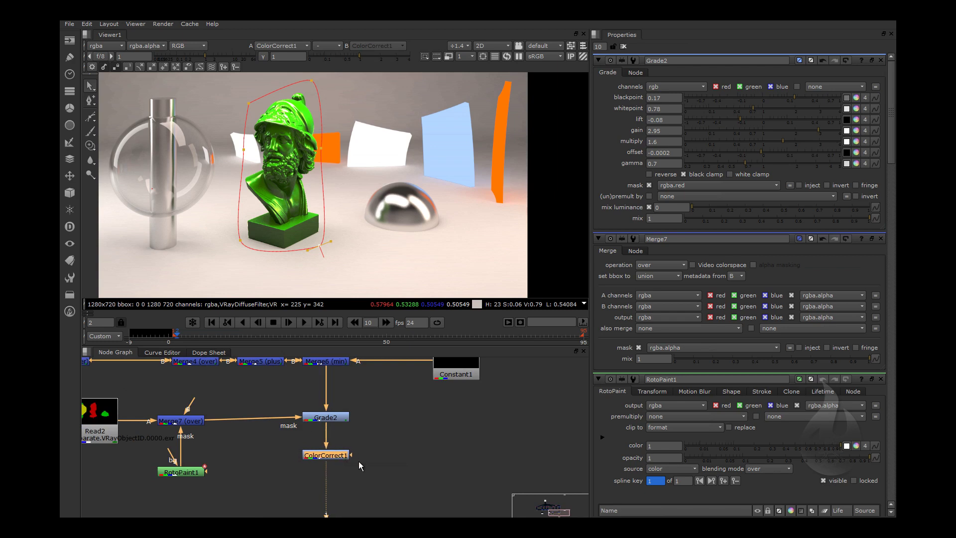
drag(341, 454, 180, 421)
click(335, 421)
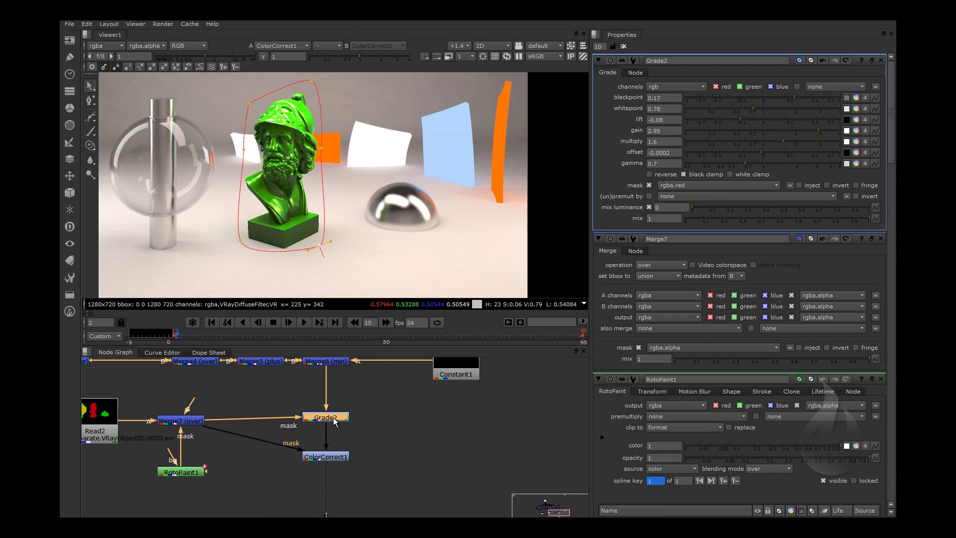
- Disable Grade2 and tint ColorCorrect1's master saturation to 1, 0.40, 0.23 for a teal bust
key(d)
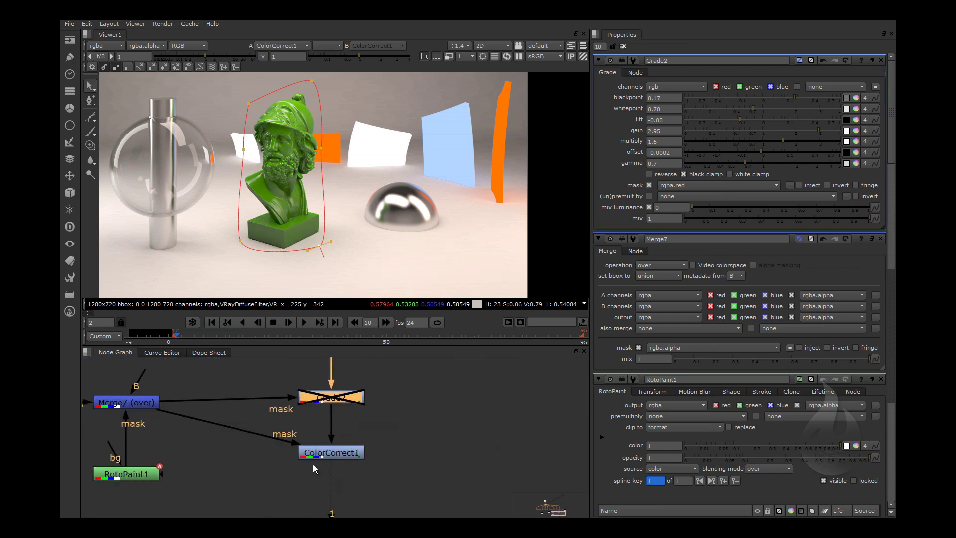
scroll(313, 463, up, 3)
double_click(331, 449)
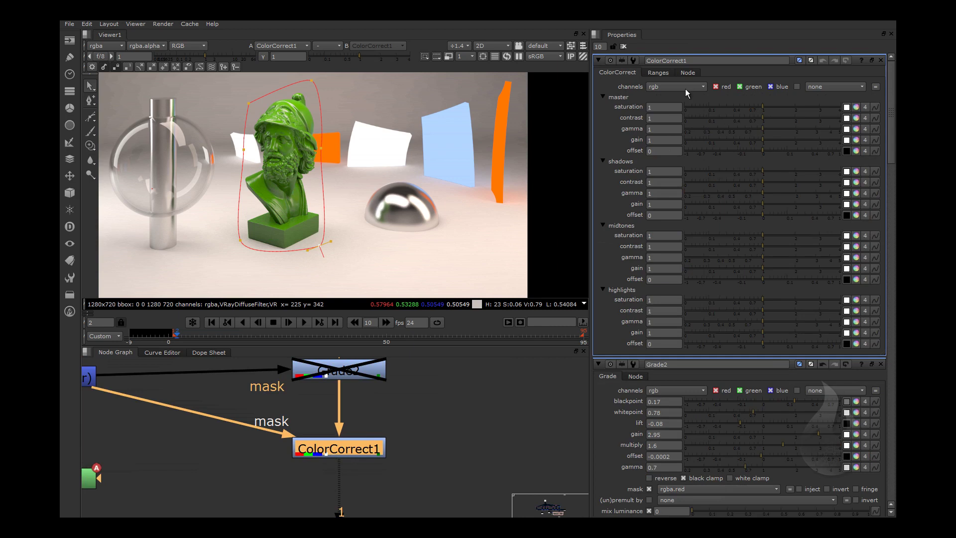
click(856, 108)
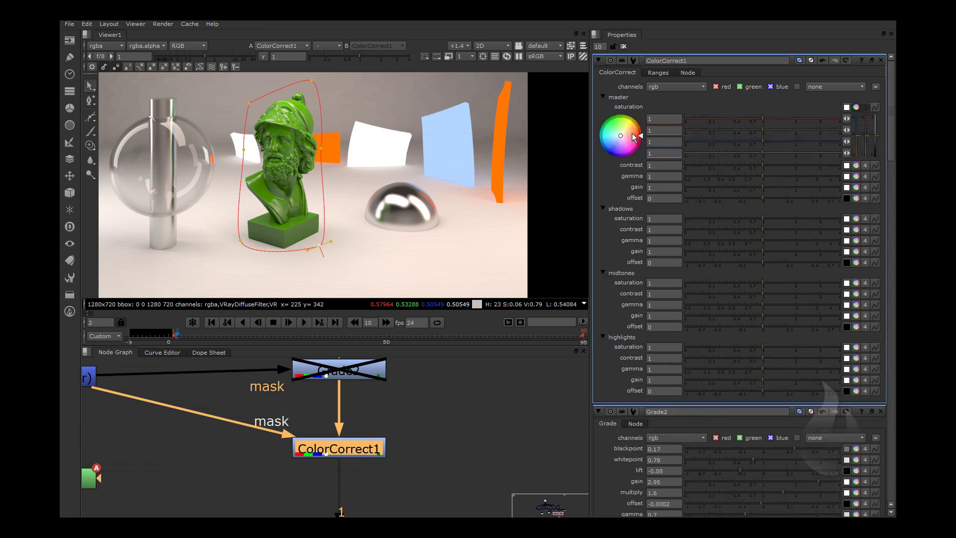
drag(626, 142, 637, 128)
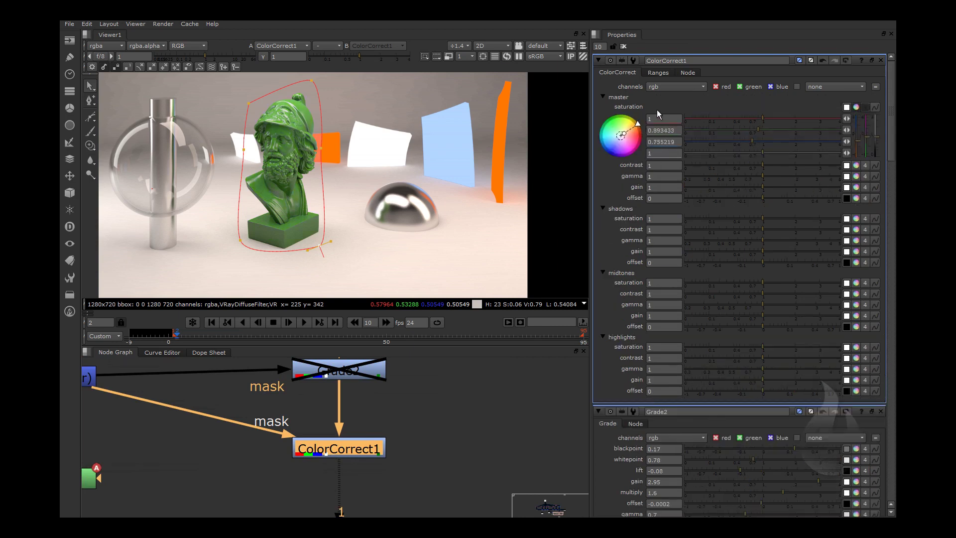
drag(668, 105, 744, 96)
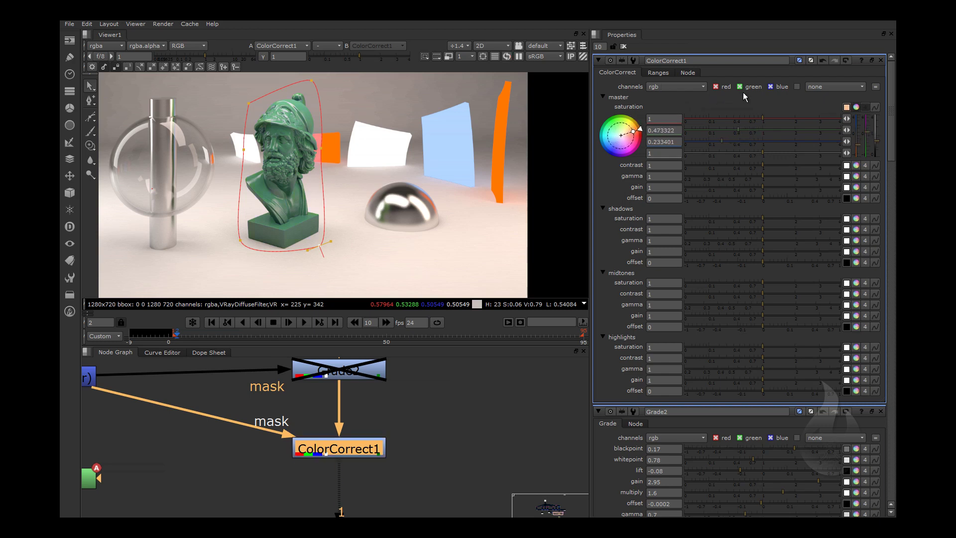
drag(642, 132, 621, 135)
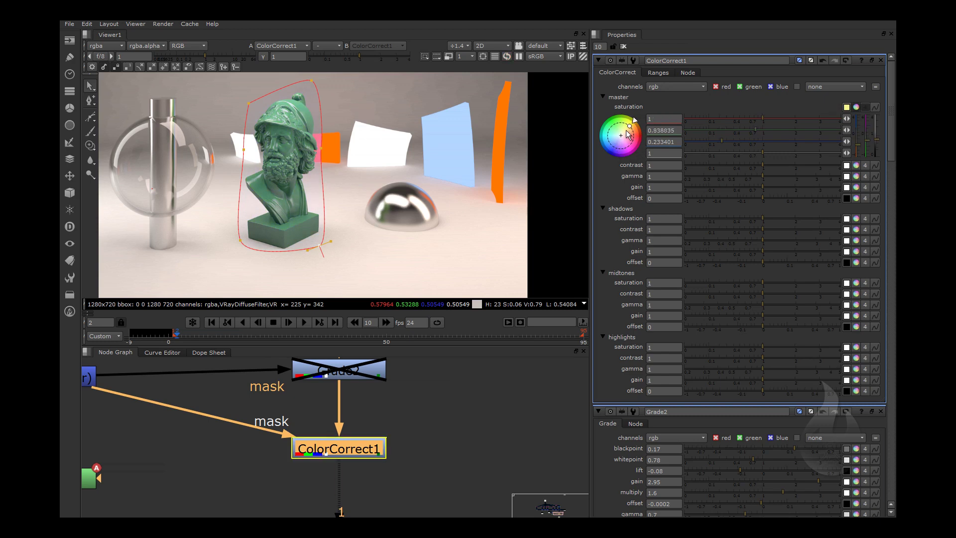
drag(620, 136, 633, 133)
- Zoom in and tighten the roto outline along the bust's face
scroll(291, 145, up, 3)
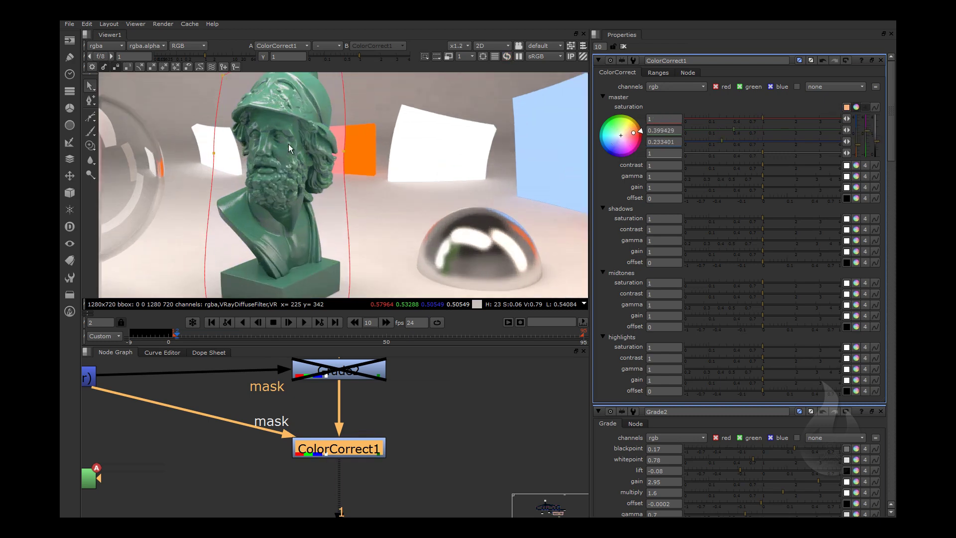
scroll(298, 147, up, 3)
scroll(308, 149, up, 3)
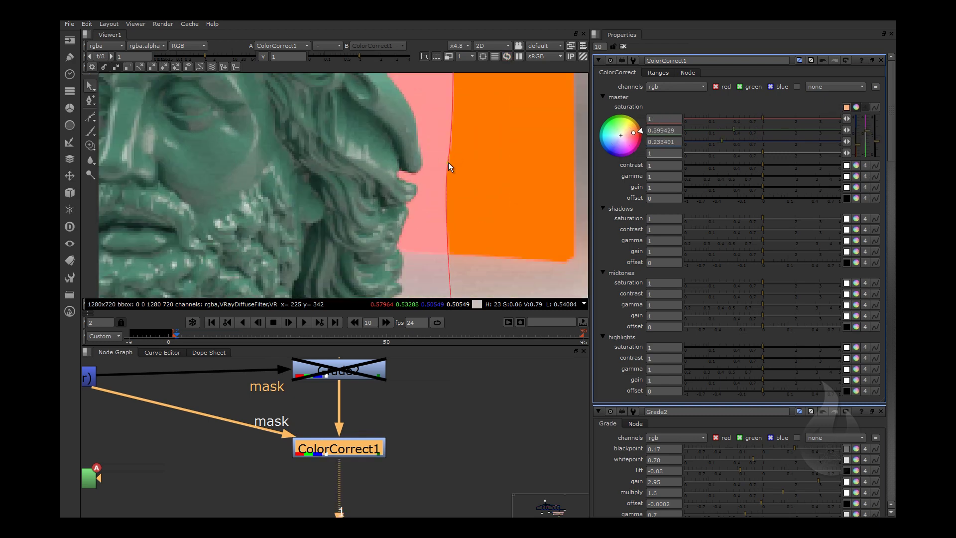
mouse_move(448, 165)
mouse_down()
mouse_move(423, 164)
mouse_move(421, 177)
mouse_up()
scroll(417, 189, up, 2)
scroll(432, 144, down, 2)
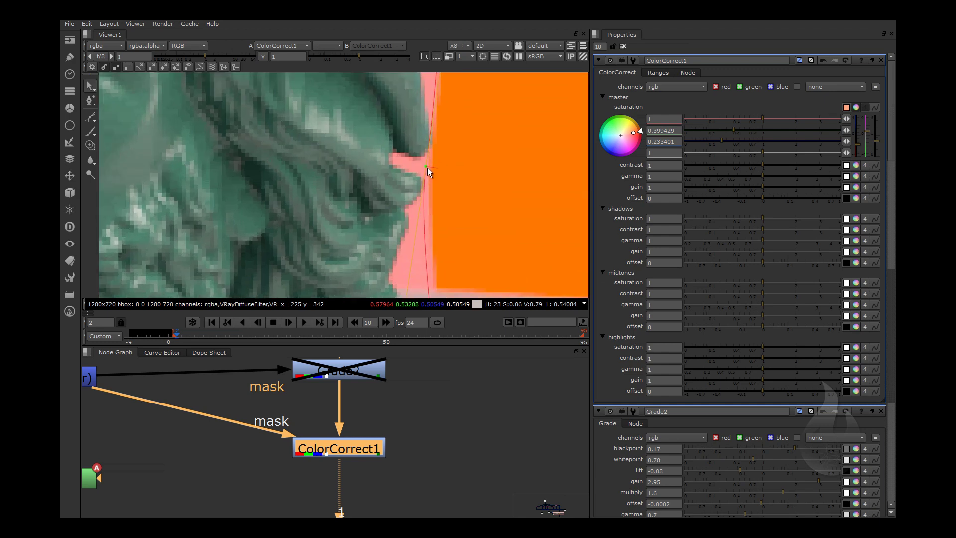
scroll(422, 159, down, 3)
scroll(418, 140, up, 3)
scroll(404, 135, up, 2)
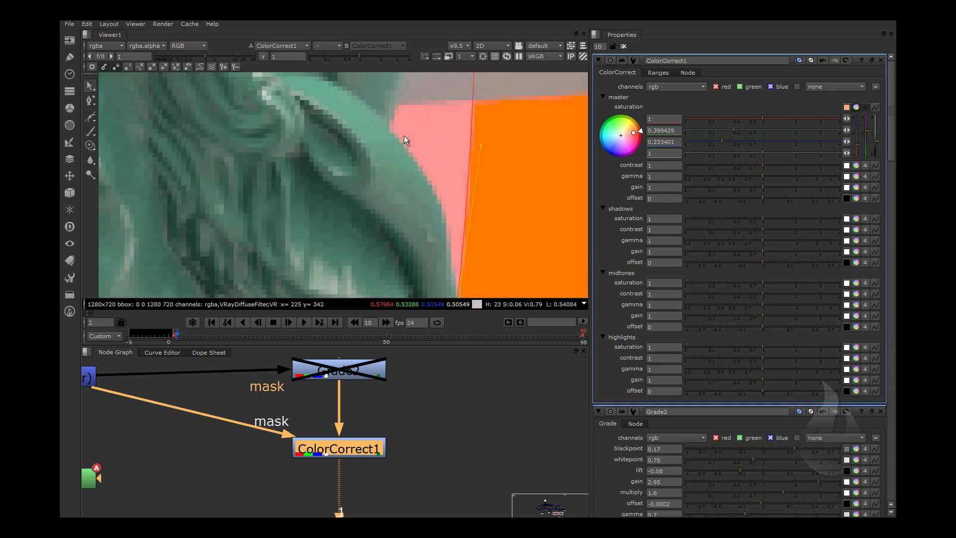
scroll(423, 124, up, 2)
scroll(436, 119, down, 5)
scroll(421, 127, up, 3)
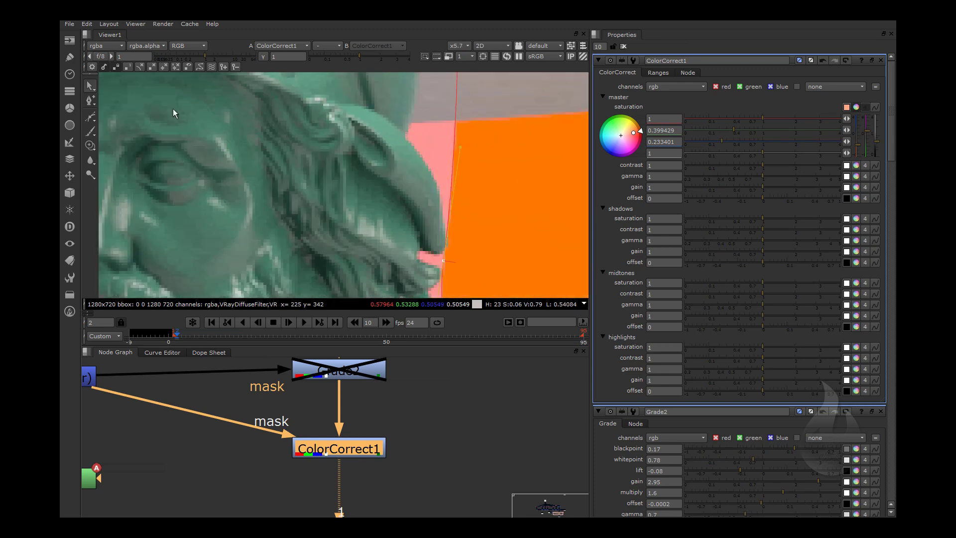
- Add an outline point at the orange card edge and pull points onto the statue's edge
click(95, 101)
middle_drag(325, 117, 406, 222)
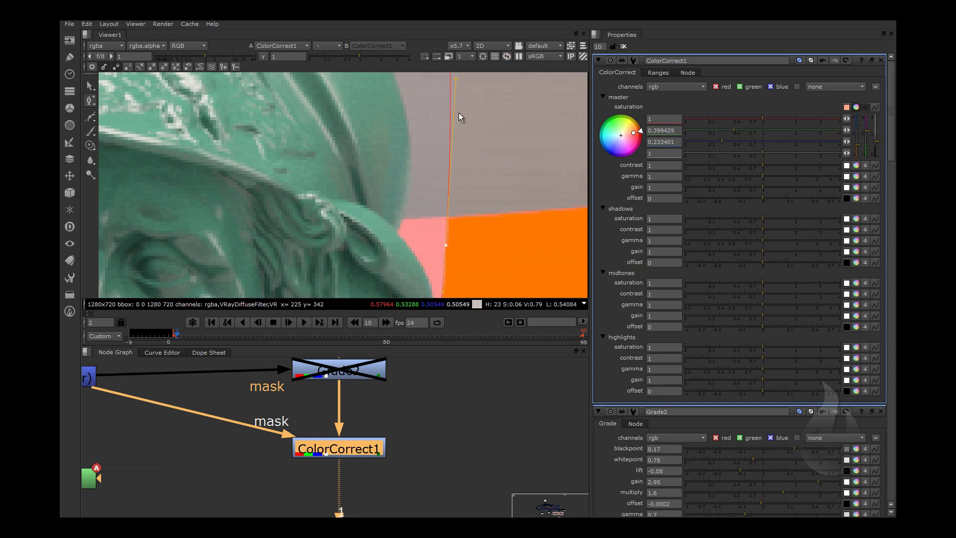
click(449, 153)
click(88, 87)
mouse_move(446, 246)
mouse_down()
mouse_move(406, 243)
mouse_move(405, 289)
mouse_move(441, 285)
mouse_up()
scroll(449, 243, down, 2)
middle_drag(449, 238, 441, 173)
scroll(440, 173, up, 1)
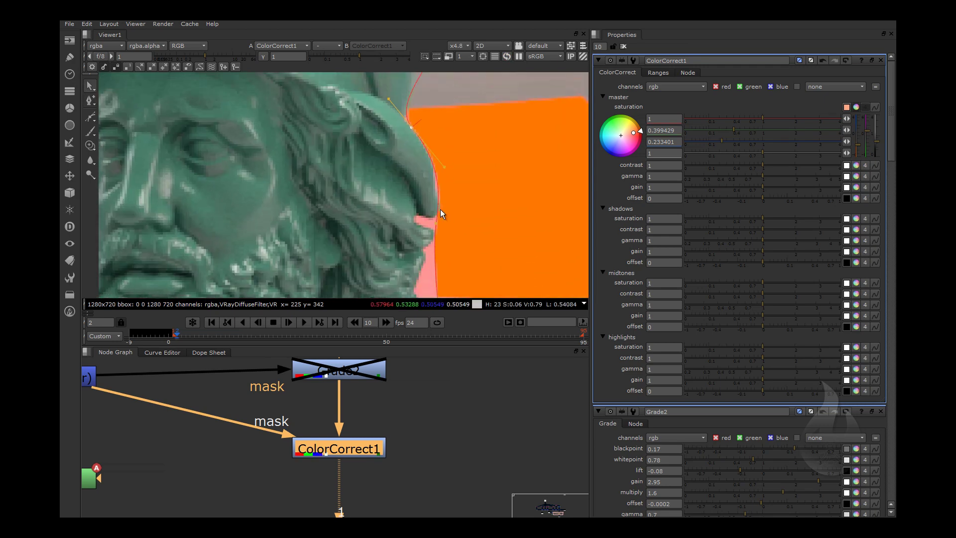
mouse_move(436, 219)
ctrl+alt+mouse_down()
mouse_move(439, 197)
mouse_move(442, 222)
ctrl+alt+mouse_up()
- Tuck the outline against the hair edge, then fit the whole bust in the viewer
middle_drag(443, 222, 363, 196)
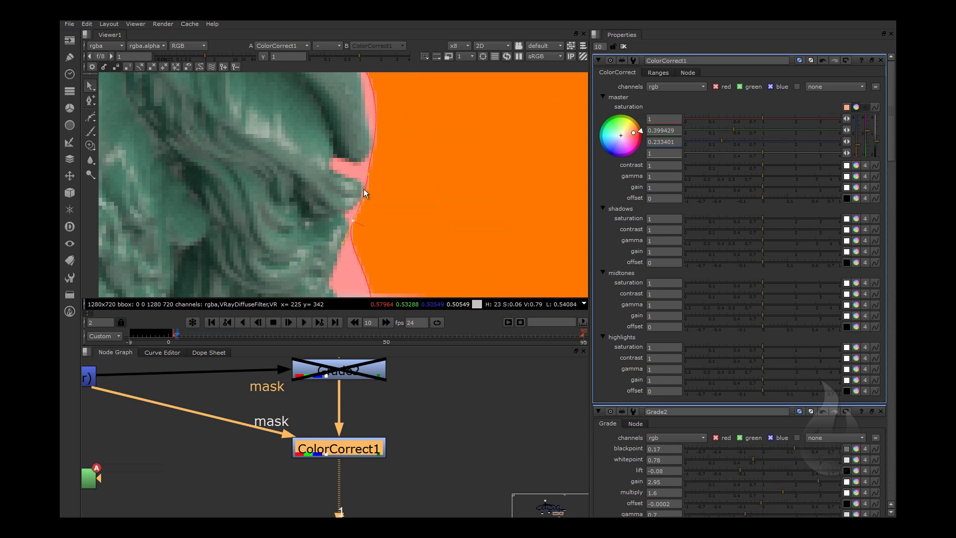
scroll(360, 190, up, 1)
scroll(361, 190, up, 1)
middle_drag(366, 261, 383, 214)
drag(383, 195, 360, 181)
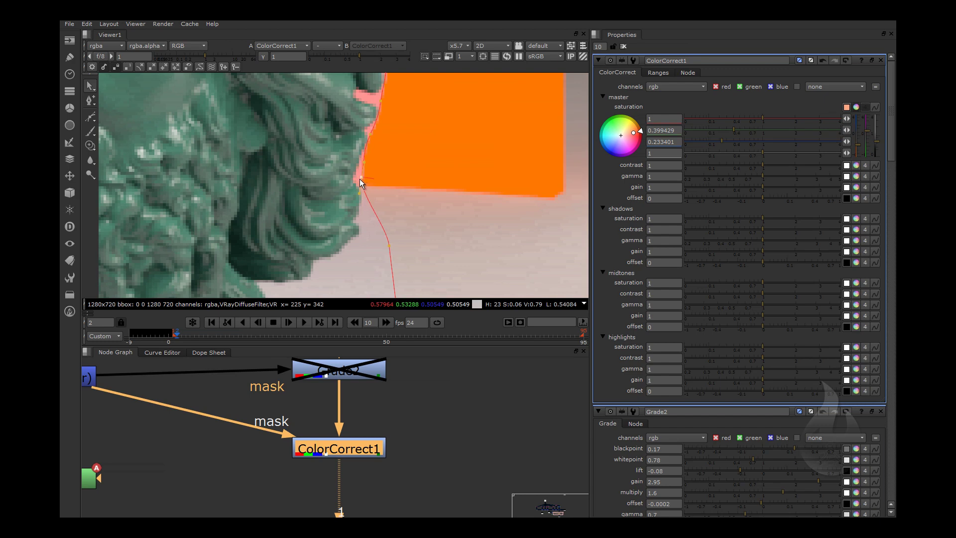
key(minus)
key(minus)
key(minus)
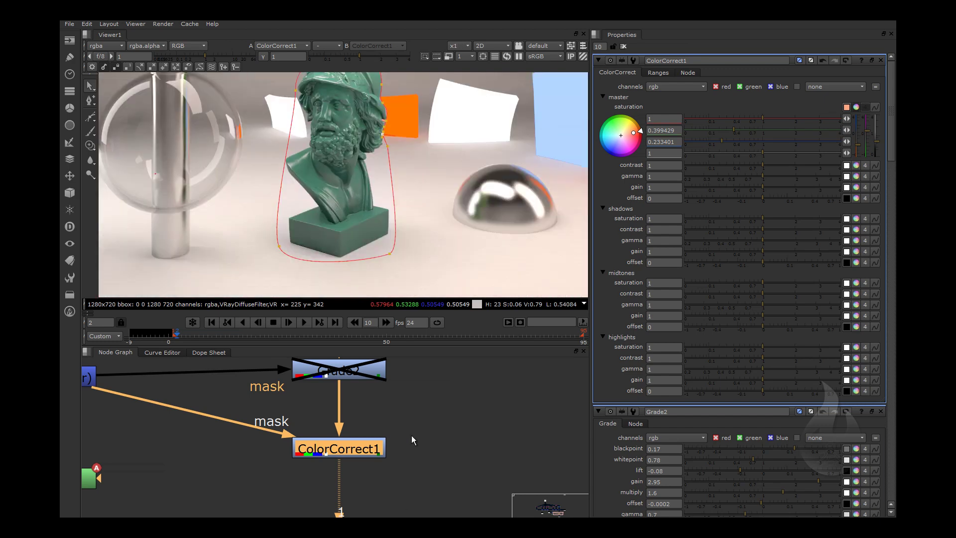
click(416, 432)
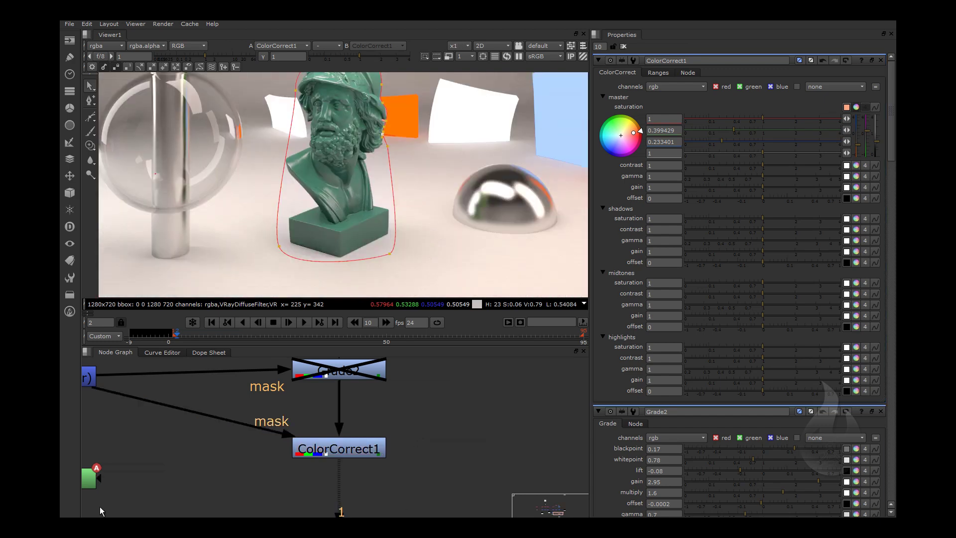
key(alt+Tab)
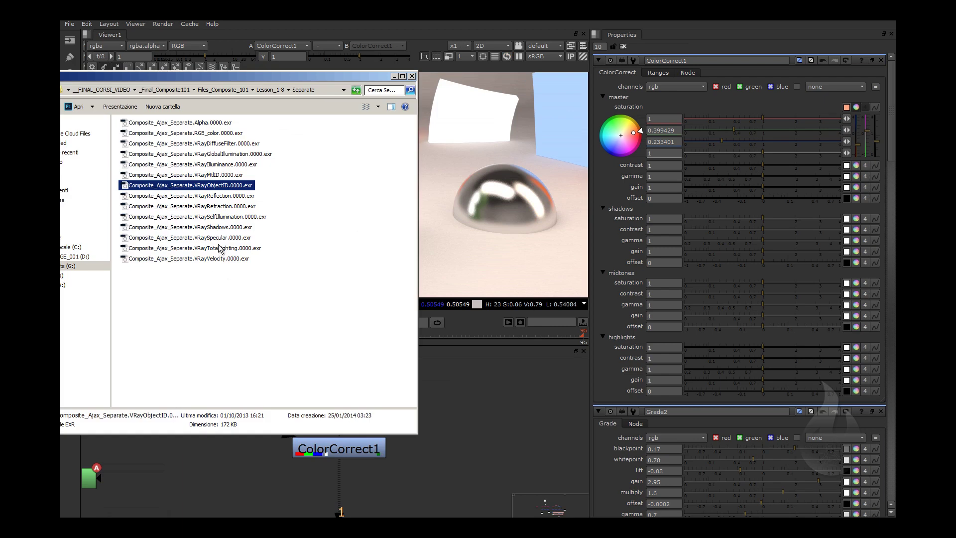
key(alt+Tab)
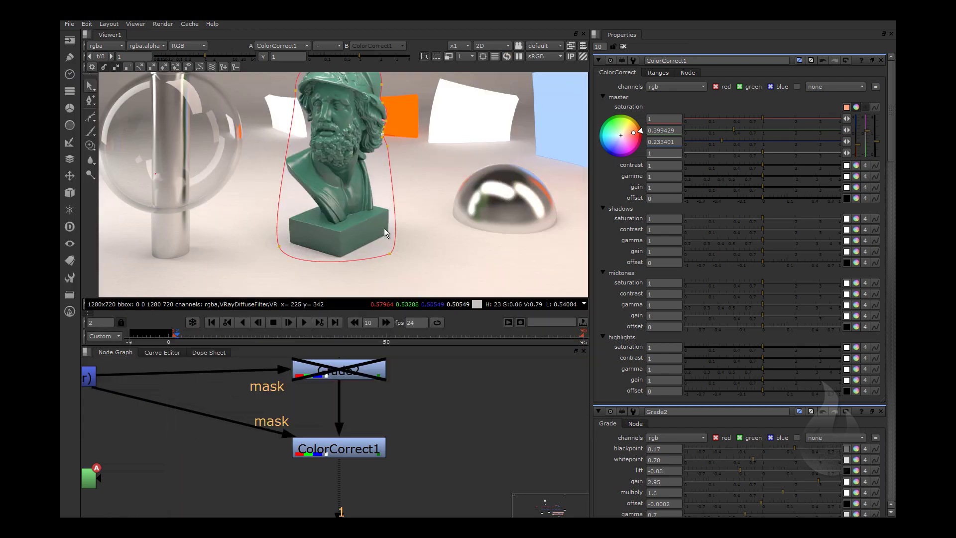
scroll(397, 238, down, 3)
scroll(389, 159, up, 3)
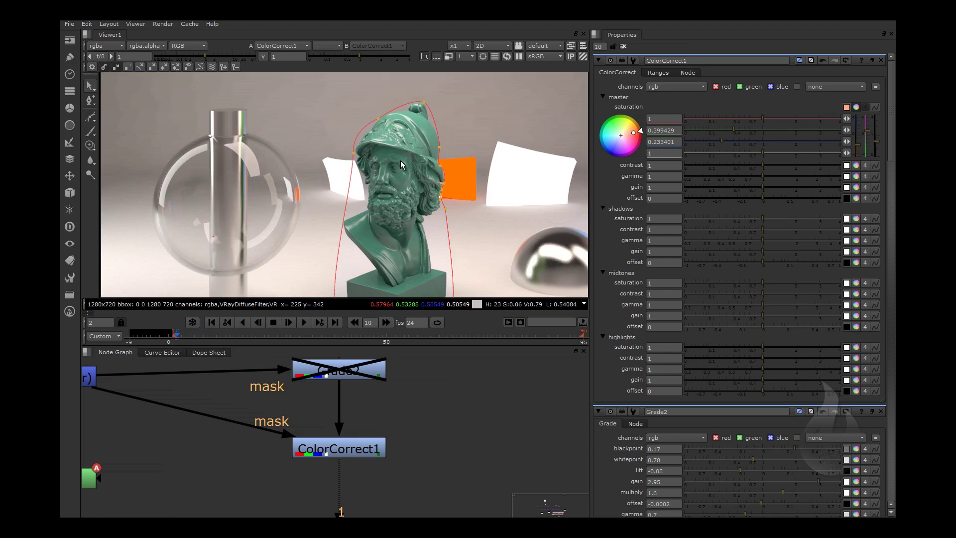
scroll(401, 159, up, 3)
scroll(400, 148, down, 2)
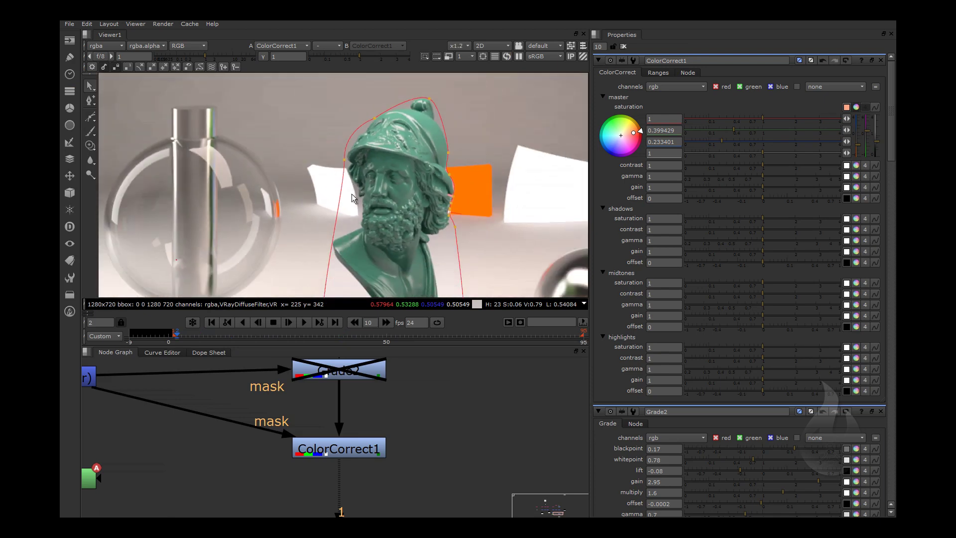
- Shift ColorCorrect1's green tint slightly on the master colour wheel
scroll(383, 234, down, 2)
middle_drag(397, 488, 539, 494)
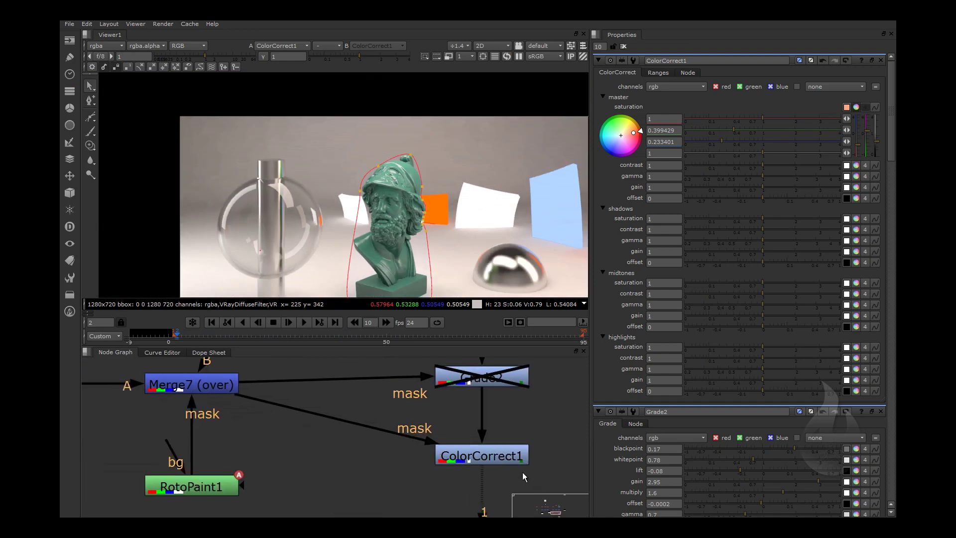
scroll(504, 456, down, 2)
click(504, 456)
drag(633, 133, 631, 150)
scroll(298, 431, down, 3)
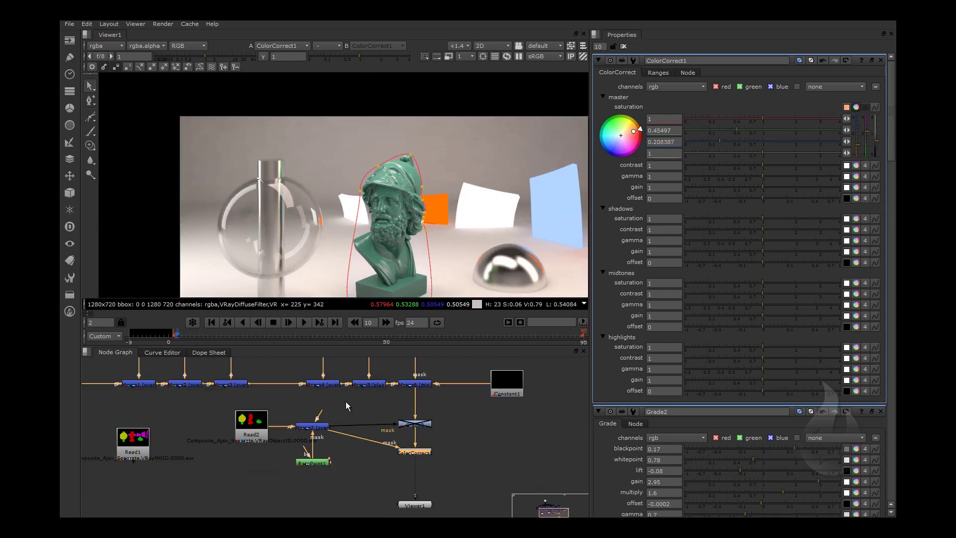
middle_drag(299, 450, 473, 475)
- Tidy the Node Graph, moving Read2, Merge7 and RotoPaint1 to the left
scroll(345, 483, up, 2)
scroll(273, 486, up, 2)
scroll(274, 392, down, 2)
scroll(293, 399, down, 2)
scroll(249, 398, down, 2)
scroll(224, 388, down, 2)
scroll(220, 383, down, 2)
drag(273, 465, 149, 468)
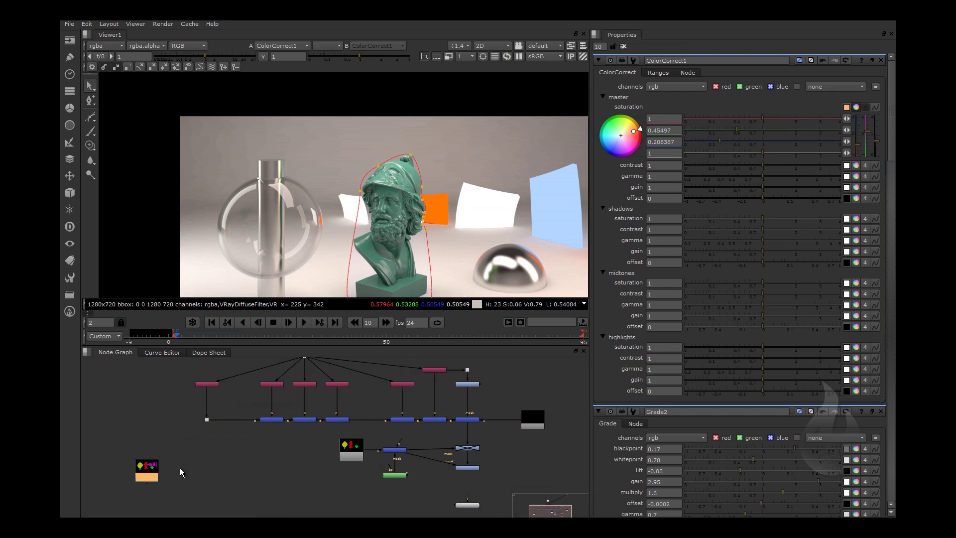
drag(358, 456, 348, 457)
drag(152, 471, 118, 398)
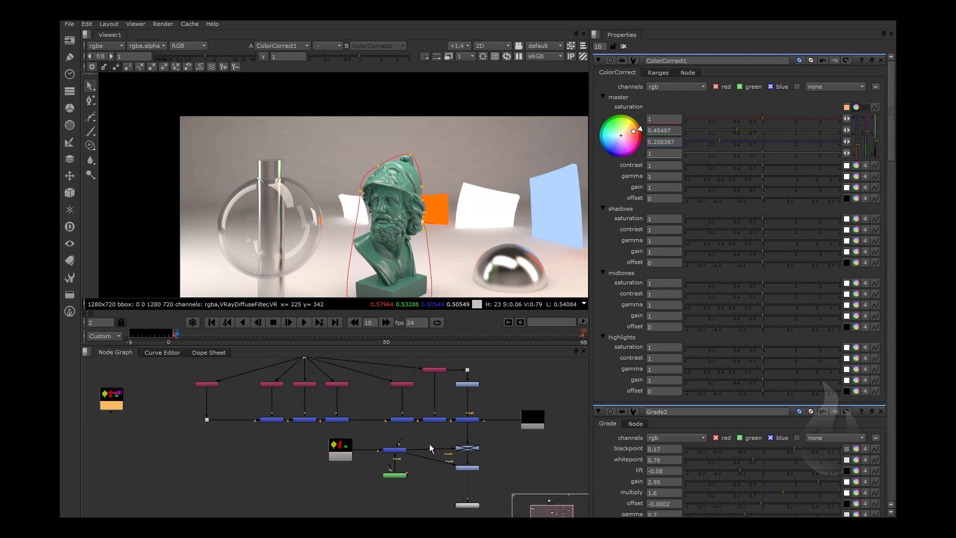
drag(435, 436, 326, 496)
drag(349, 454, 82, 456)
scroll(385, 458, up, 3)
- Move ColorCorrect1 out from under Grade2 into the pipe just before Merge1
click(536, 477)
drag(536, 477, 270, 481)
key(f)
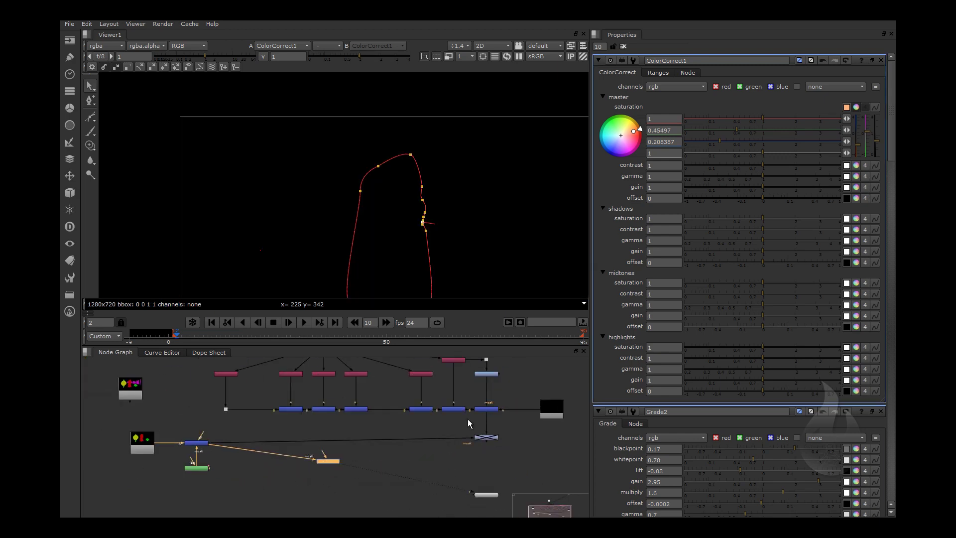
click(470, 460)
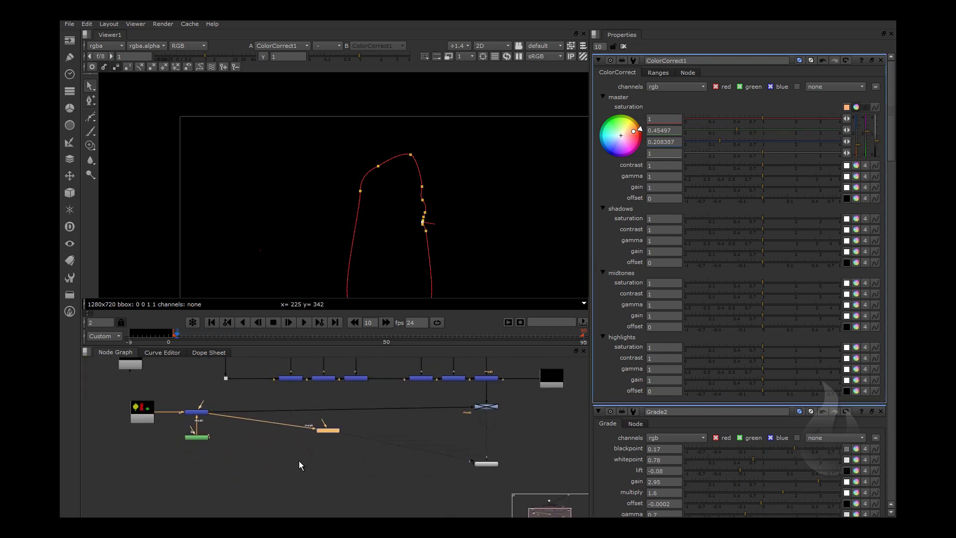
scroll(369, 446, up, 5)
middle_drag(389, 459, 427, 489)
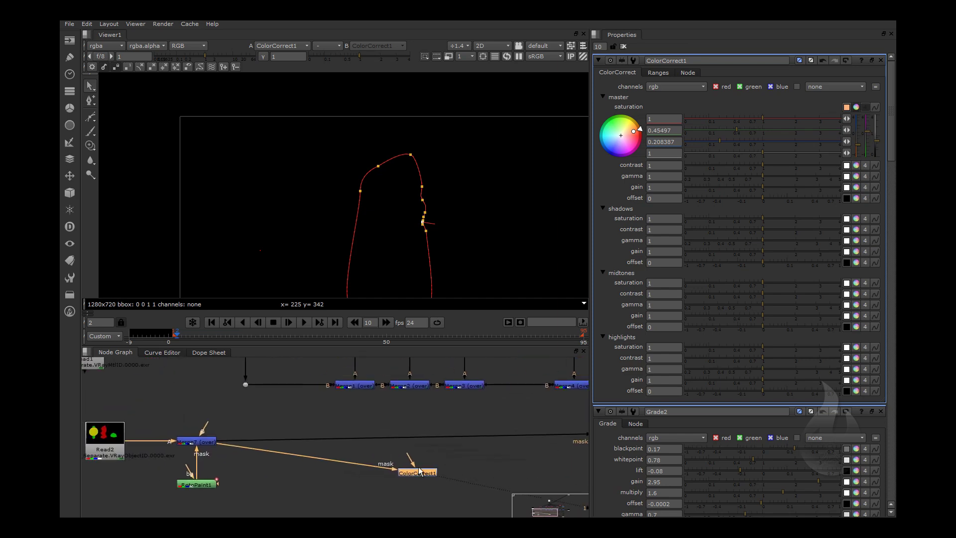
drag(423, 474, 291, 415)
scroll(288, 411, up, 3)
drag(292, 350, 293, 365)
- Adjust the roto outline points so the shape fits the bust's helmet
scroll(468, 170, up, 1)
scroll(339, 184, up, 2)
scroll(253, 178, up, 2)
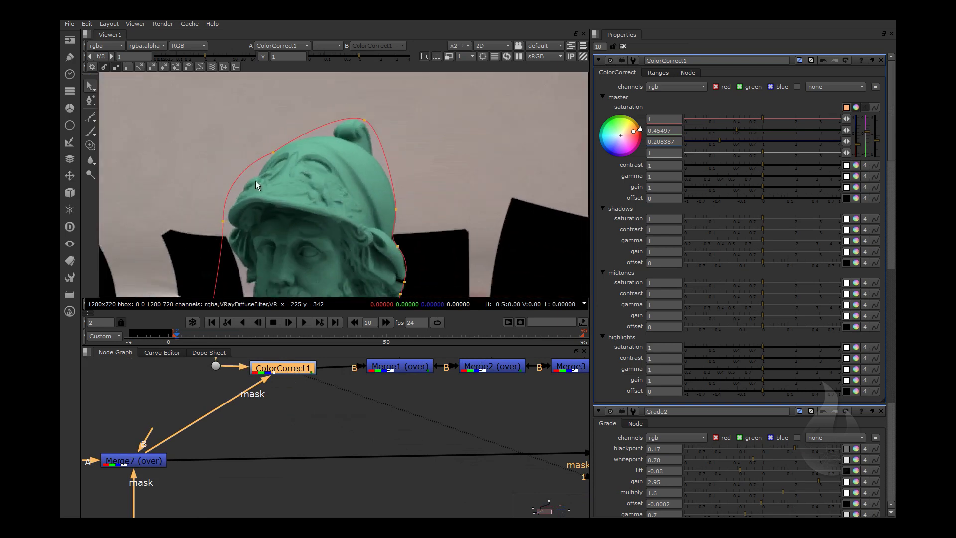
scroll(261, 175, up, 2)
scroll(269, 162, down, 1)
mouse_move(277, 147)
middle_down()
mouse_move(188, 152)
mouse_move(279, 157)
middle_up()
scroll(288, 172, down, 1)
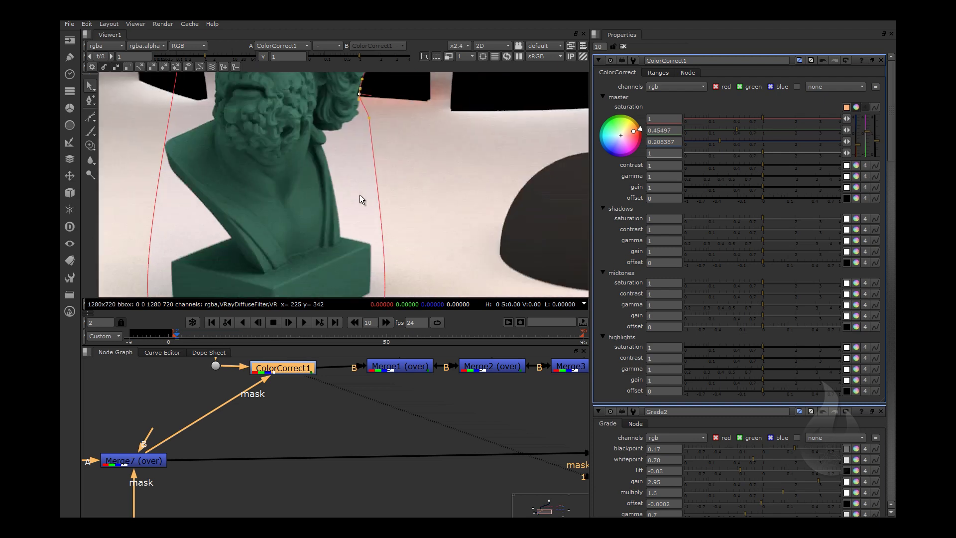
scroll(359, 195, down, 1)
drag(356, 124, 353, 136)
drag(364, 269, 362, 266)
click(204, 264)
- Reconnect ColorCorrect1's mask input from Merge7 to Read2
scroll(387, 244, down, 2)
middle_drag(352, 492, 405, 487)
middle_drag(174, 456, 294, 447)
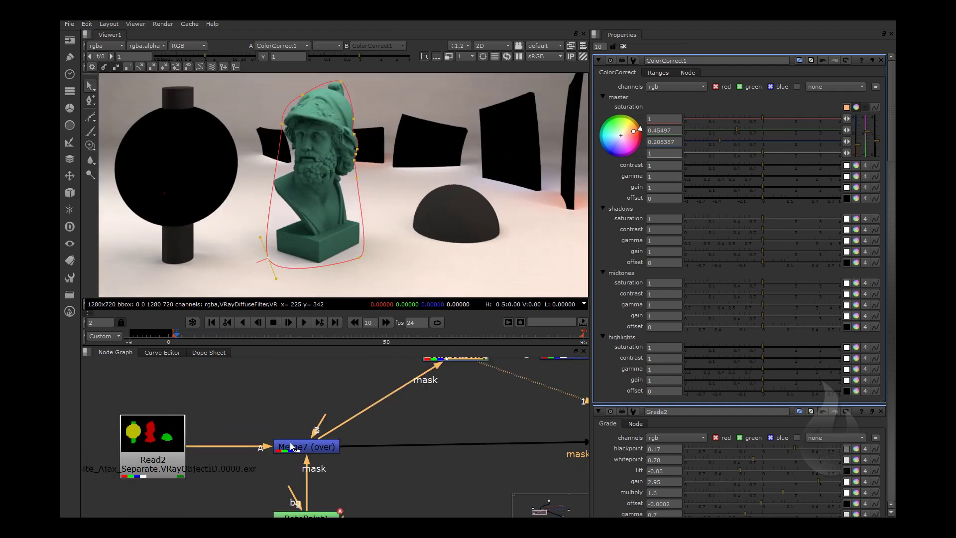
click(297, 448)
middle_drag(167, 446, 301, 437)
click(300, 437)
middle_drag(323, 467, 172, 503)
drag(376, 408, 245, 464)
click(404, 402)
drag(404, 423, 392, 399)
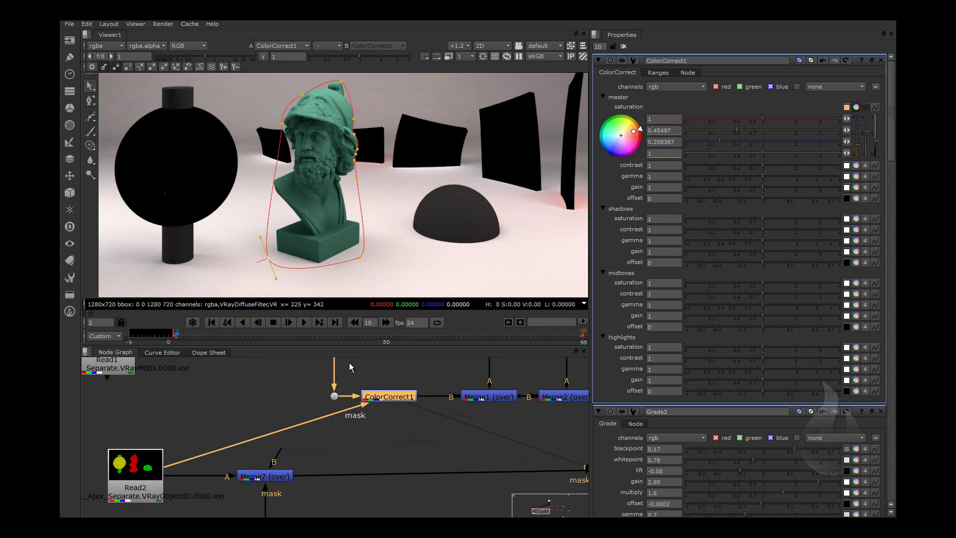
- Show Merge1's output in the viewer to check the rewired mask
click(148, 490)
click(379, 399)
key(x)
click(493, 416)
click(376, 404)
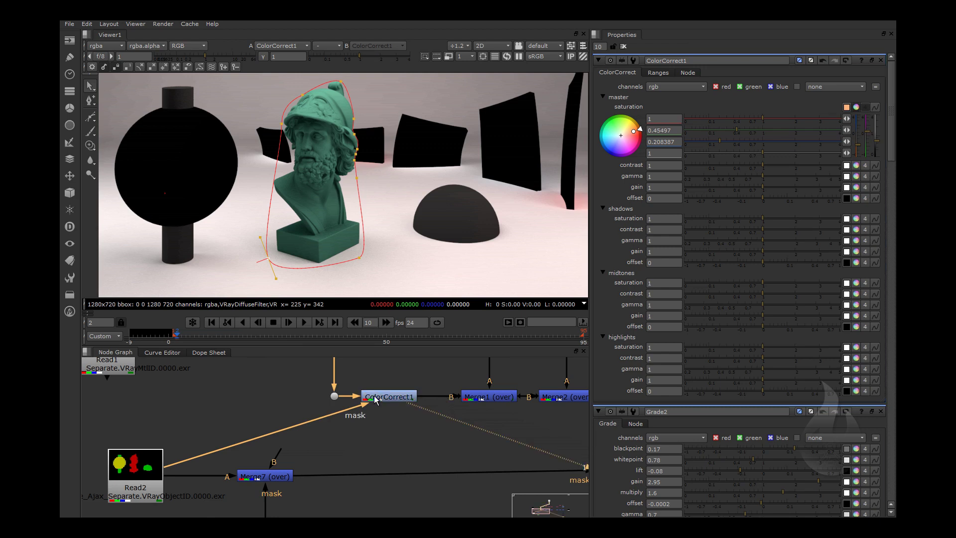
click(496, 400)
key(1)
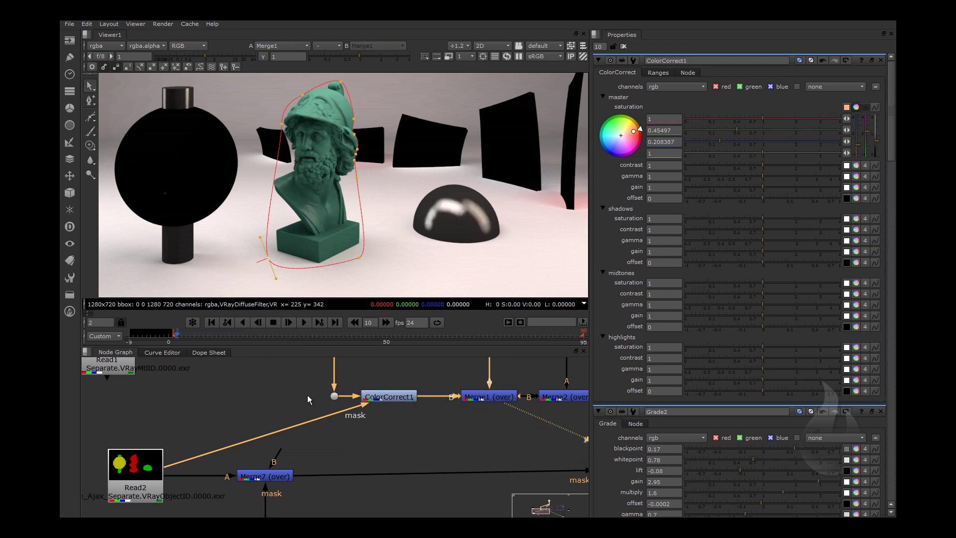
scroll(371, 398, down, 3)
scroll(407, 405, down, 3)
scroll(329, 389, up, 2)
- Compare the Read2, Merge7 and ColorCorrect1 nodes, ending on ColorCorrect1's settings
click(210, 443)
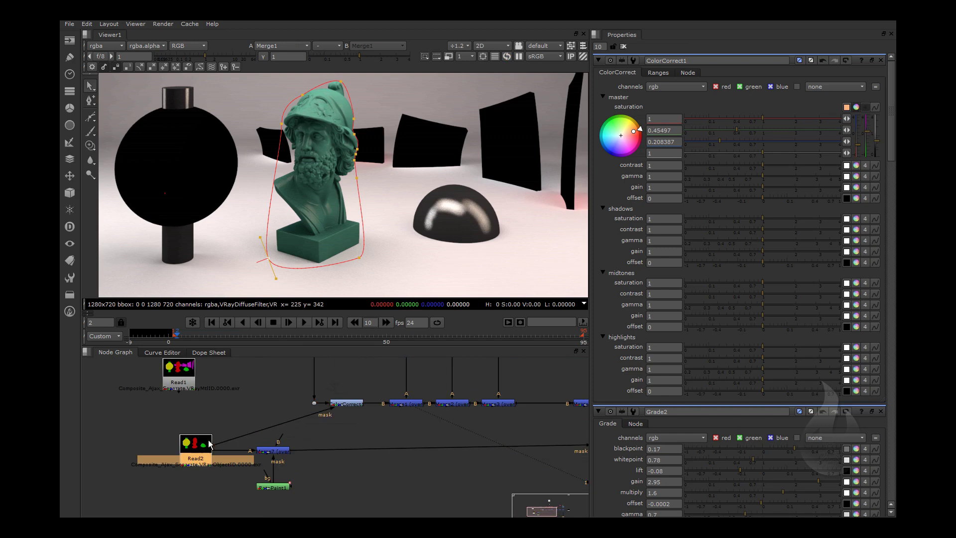
click(354, 404)
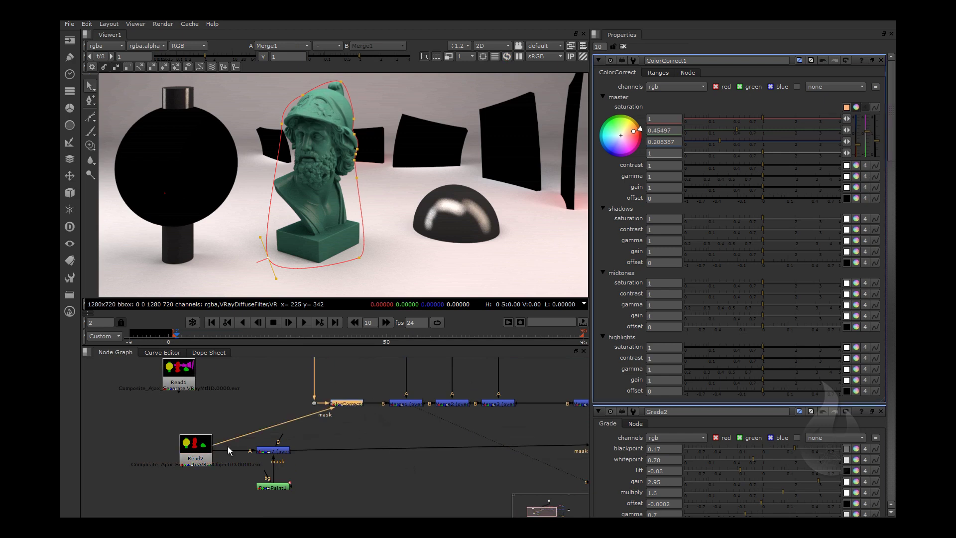
click(282, 456)
click(347, 406)
scroll(719, 217, down, 3)
scroll(721, 228, up, 3)
- Review ColorCorrect1's mask channel options on the Ranges tab, then return to master controls
click(603, 98)
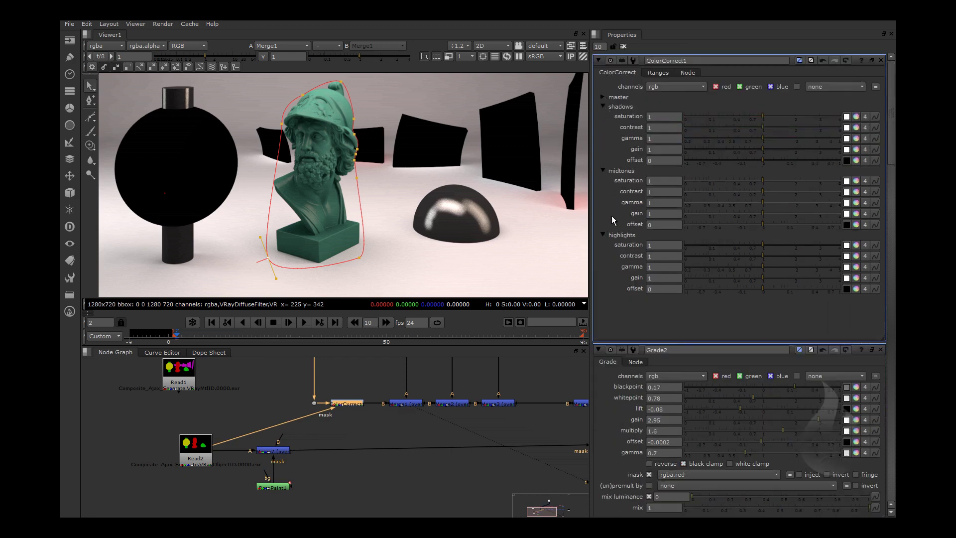
click(657, 73)
click(744, 296)
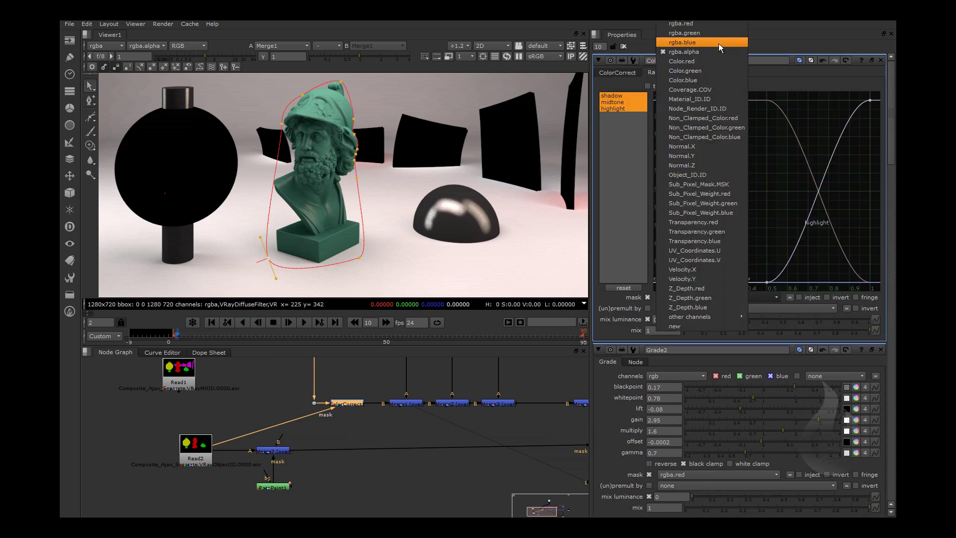
scroll(319, 156, up, 4)
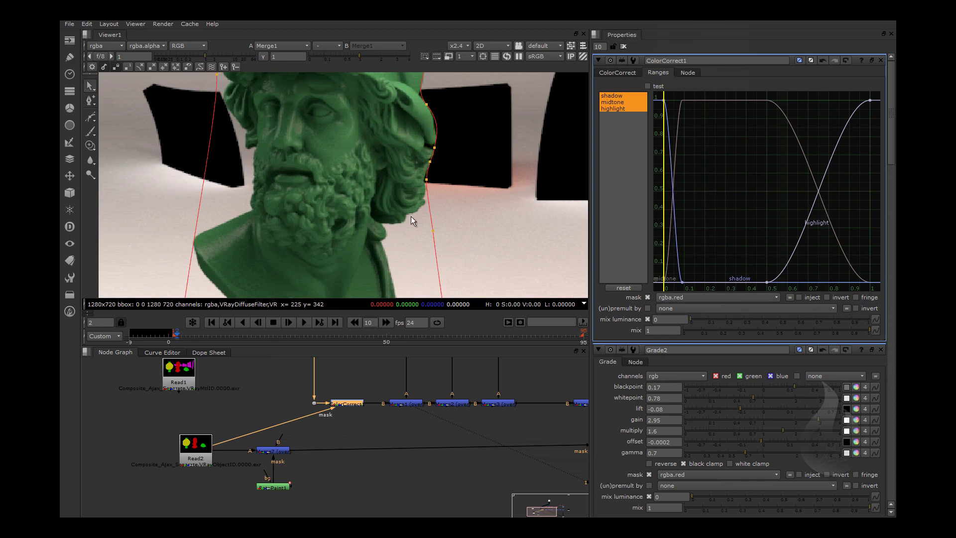
click(202, 459)
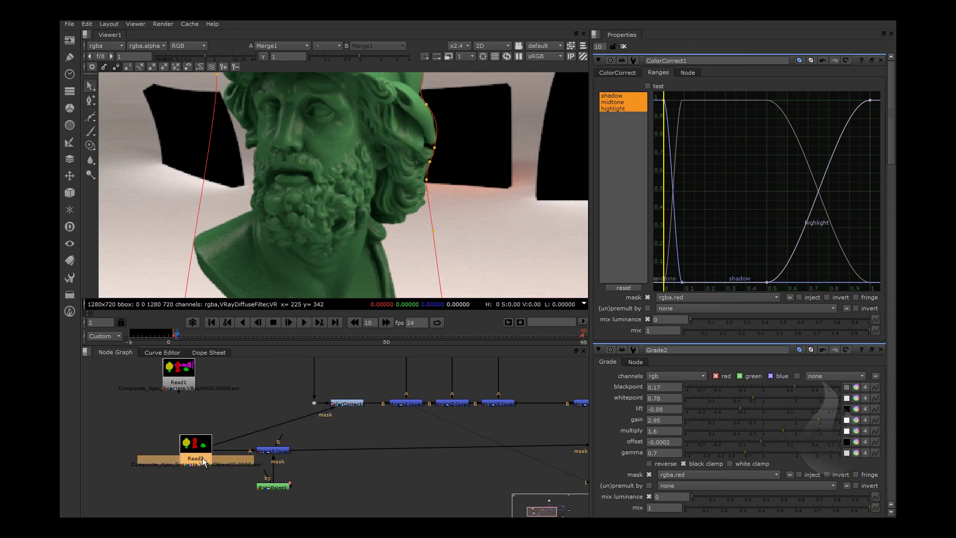
click(697, 297)
click(705, 50)
click(620, 72)
- Bring the rest of the node chain into view and select Grade2
scroll(690, 187, down, 2)
scroll(635, 235, down, 2)
scroll(637, 239, up, 2)
scroll(371, 383, down, 3)
scroll(301, 399, up, 2)
middle_drag(427, 413, 431, 396)
click(430, 395)
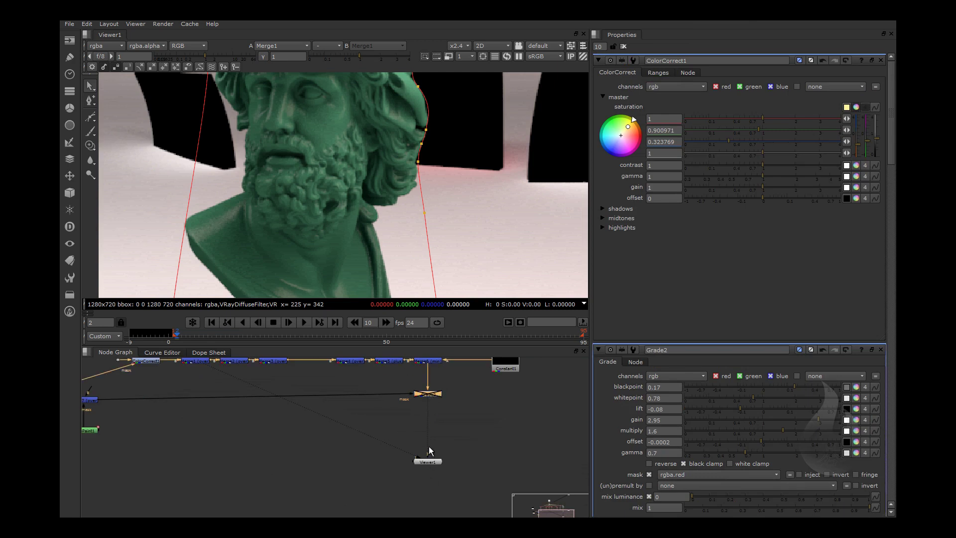
- Delete the Grade2 node and fit the whole node tree in view
key(1)
click(427, 461)
scroll(357, 182, down, 1)
scroll(359, 181, down, 2)
scroll(360, 181, down, 2)
middle_drag(270, 364, 361, 375)
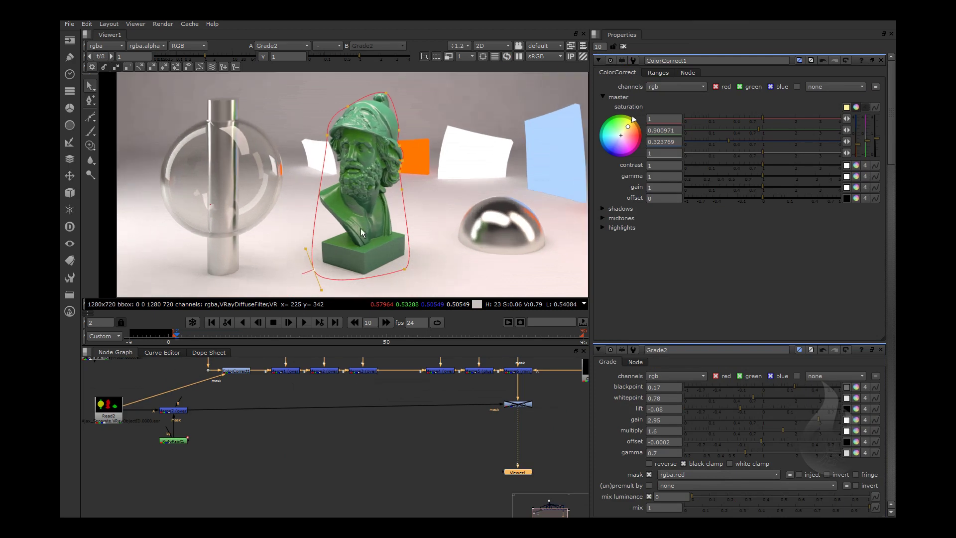
scroll(393, 269, down, 1)
click(435, 430)
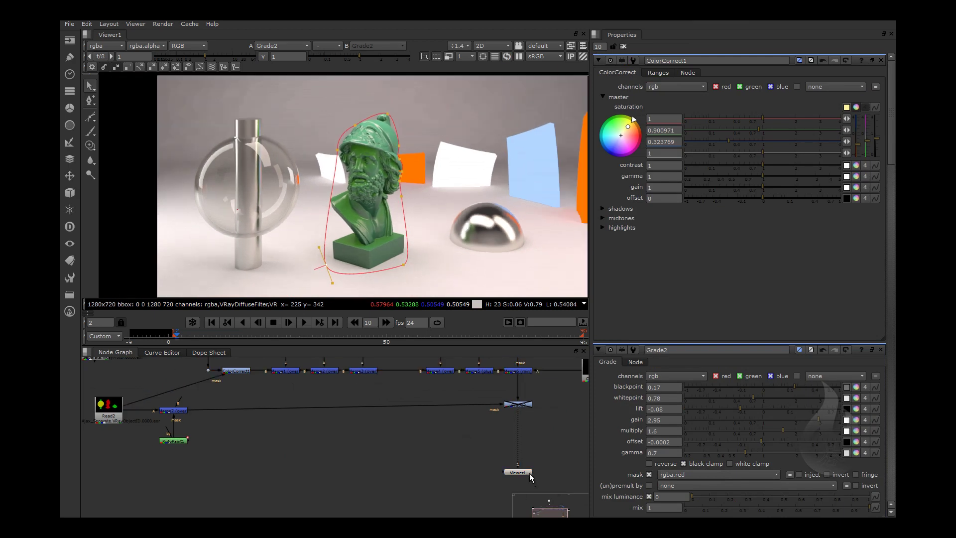
drag(525, 406, 526, 412)
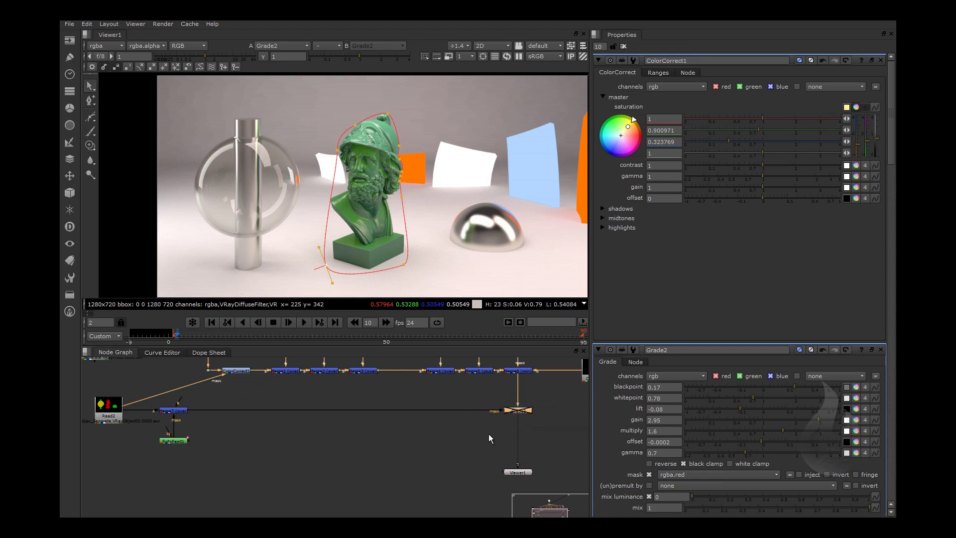
key(Delete)
key(f)
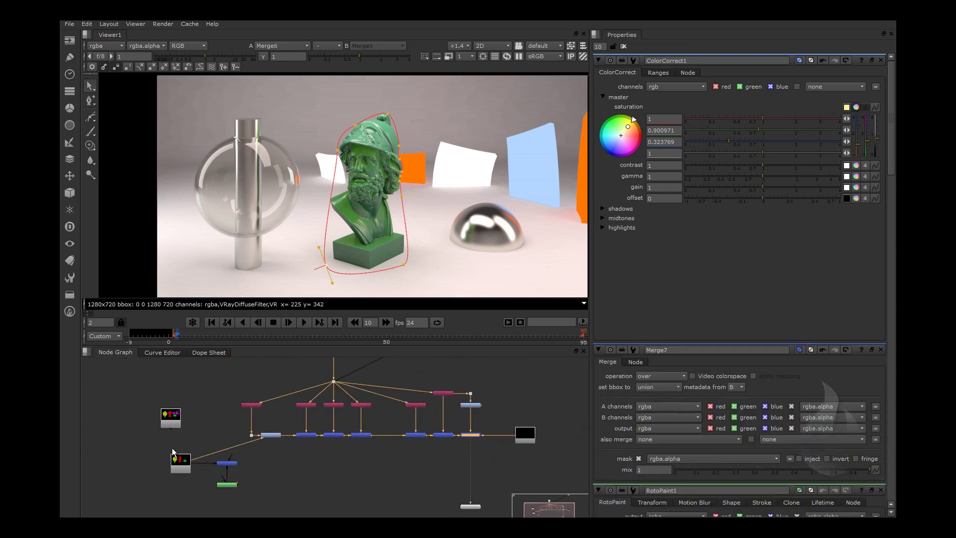
- Remove a leftover node, connect ColorCorrect1's mask to Merge7, and open both panels
click(165, 429)
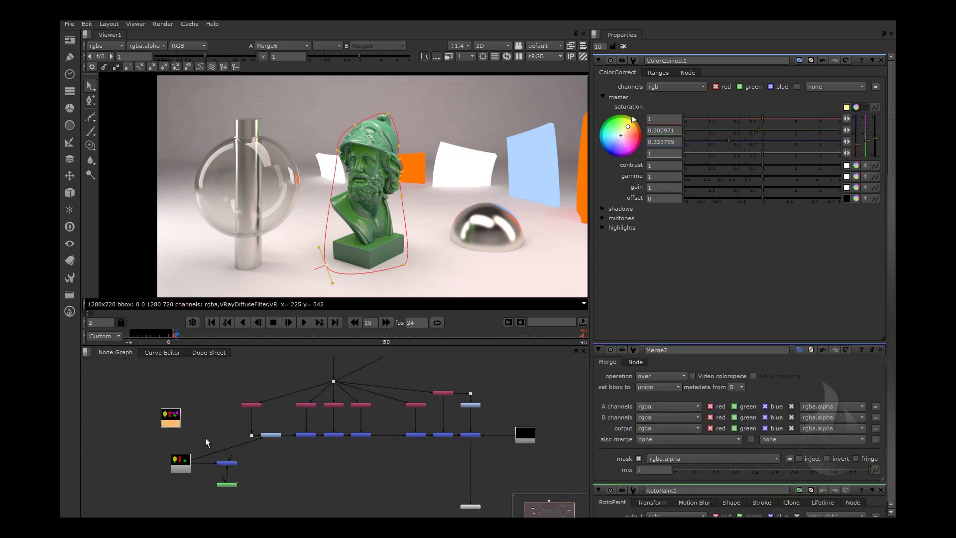
key(Delete)
mouse_move(181, 470)
mouse_down()
mouse_move(181, 447)
mouse_move(271, 467)
mouse_up()
scroll(244, 423, up, 3)
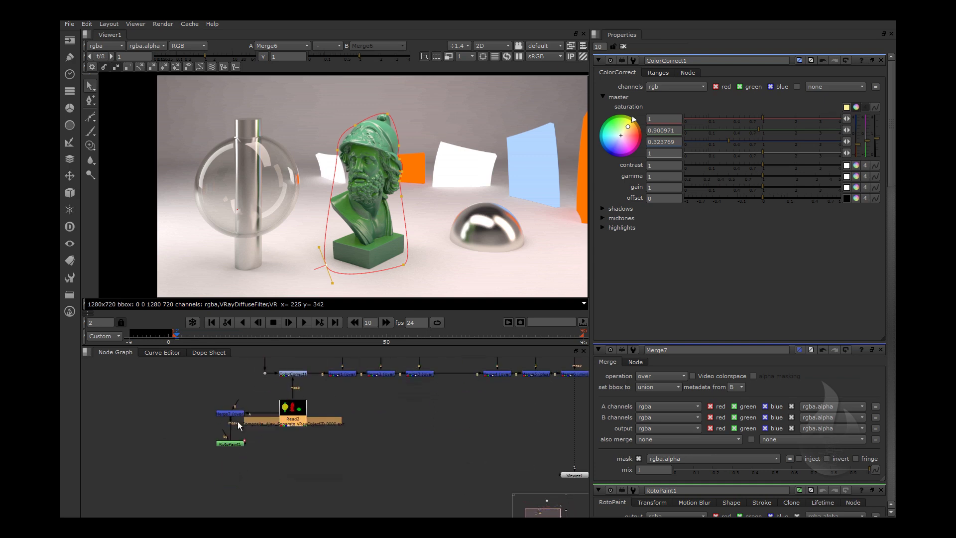
scroll(259, 453, up, 3)
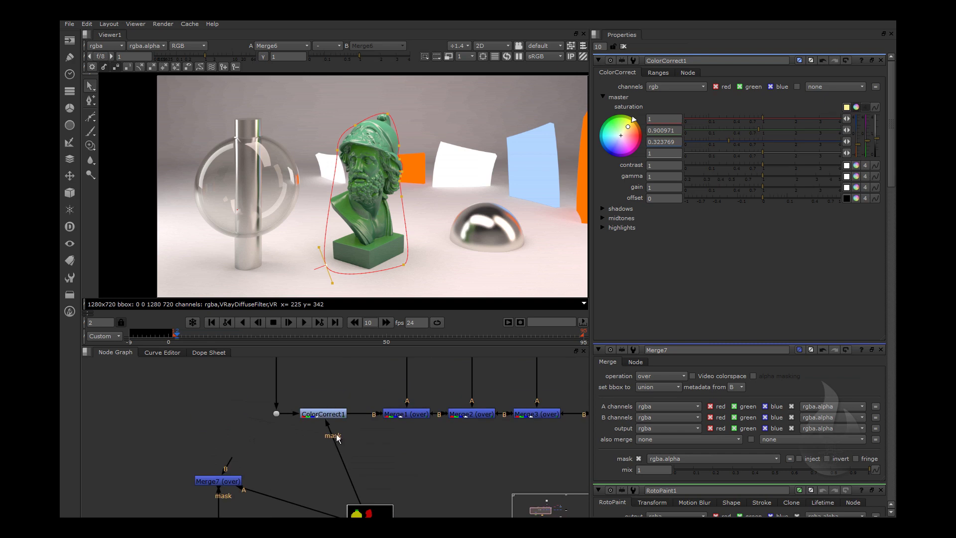
mouse_move(348, 414)
mouse_down()
mouse_move(225, 487)
mouse_move(237, 490)
mouse_up()
double_click(229, 485)
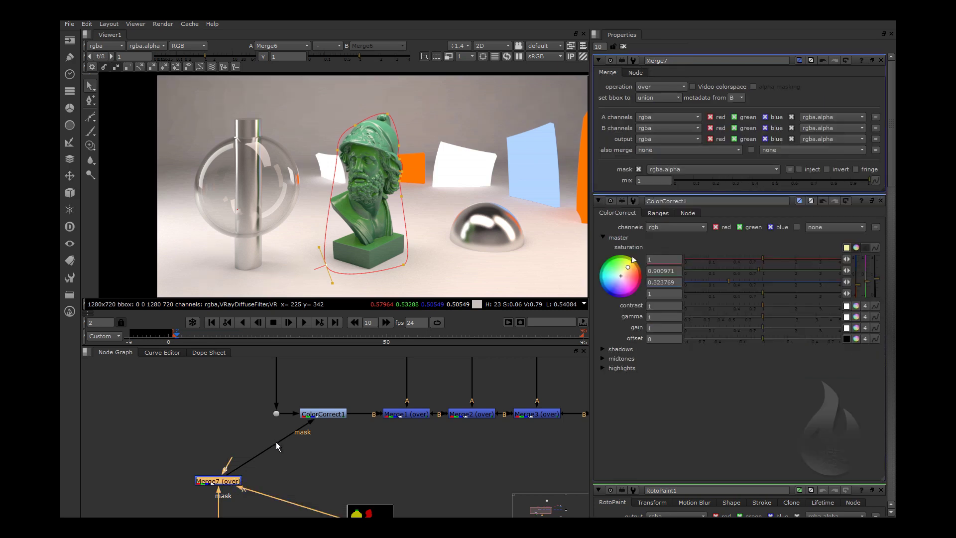
double_click(321, 414)
- Turn on ColorCorrect1's rgba.alpha mask on the Ranges tab
click(658, 73)
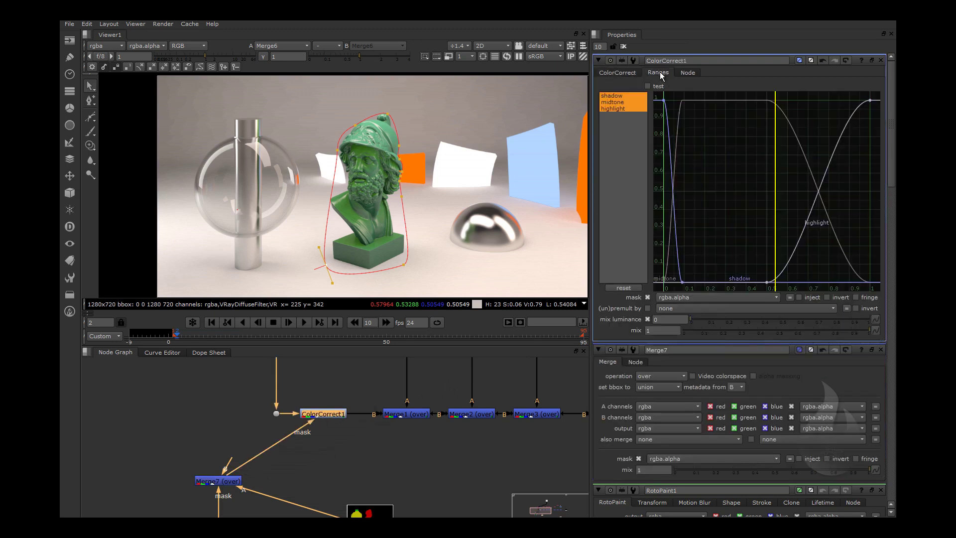
click(648, 298)
middle_drag(306, 438, 261, 463)
scroll(427, 444, down, 2)
middle_drag(427, 444, 366, 472)
scroll(367, 439, up, 2)
- Select Merge6 and frame the glass sphere in the viewer for inspection
click(371, 405)
scroll(285, 377, down, 4)
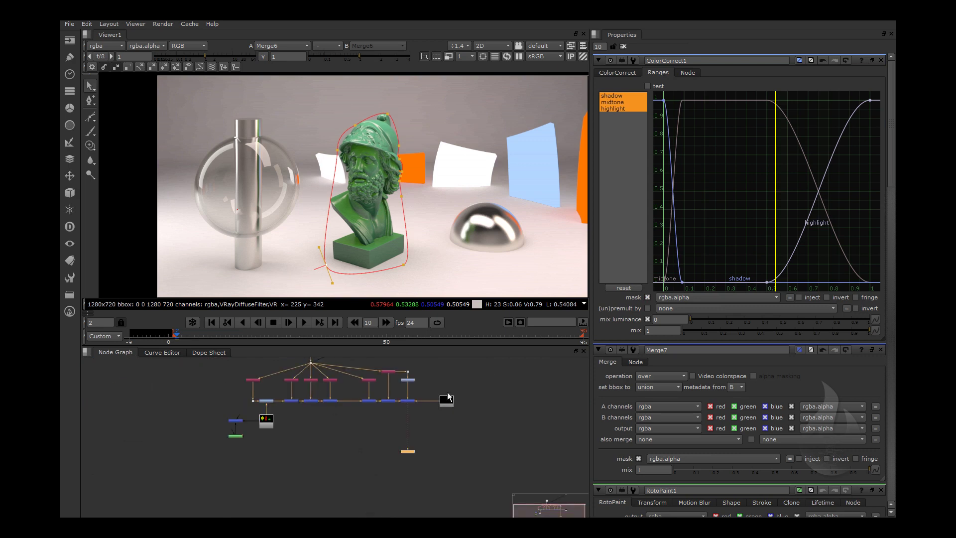
middle_drag(527, 215, 377, 217)
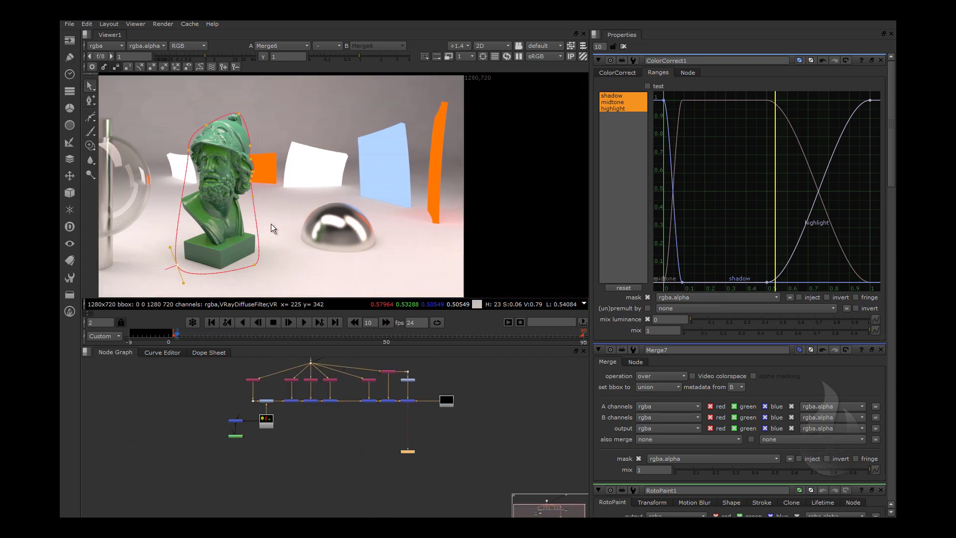
middle_drag(271, 224, 336, 230)
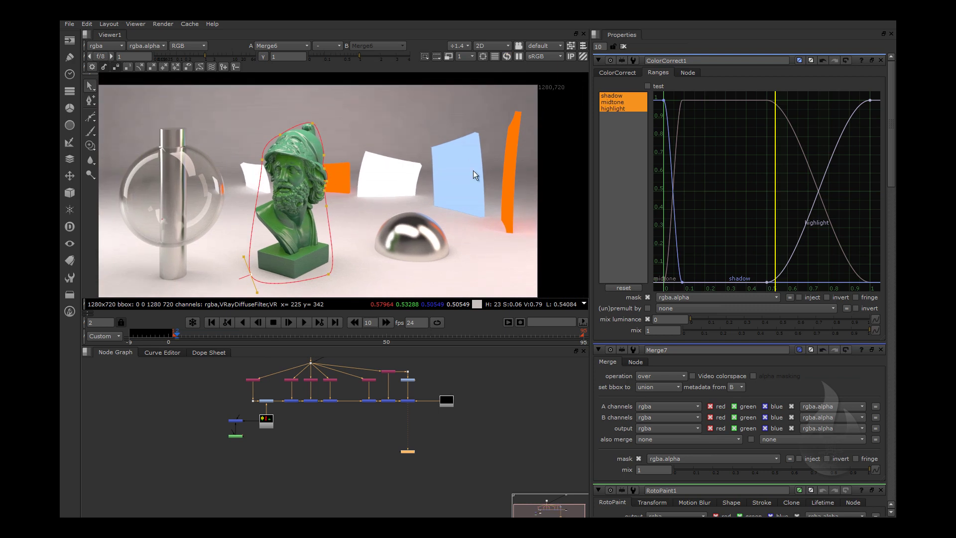
scroll(319, 423, up, 2)
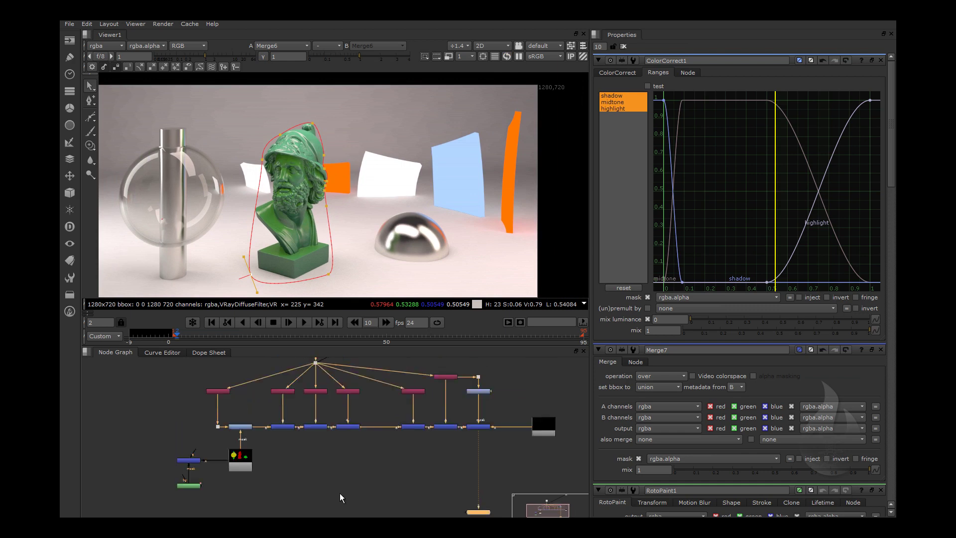
scroll(358, 426, up, 3)
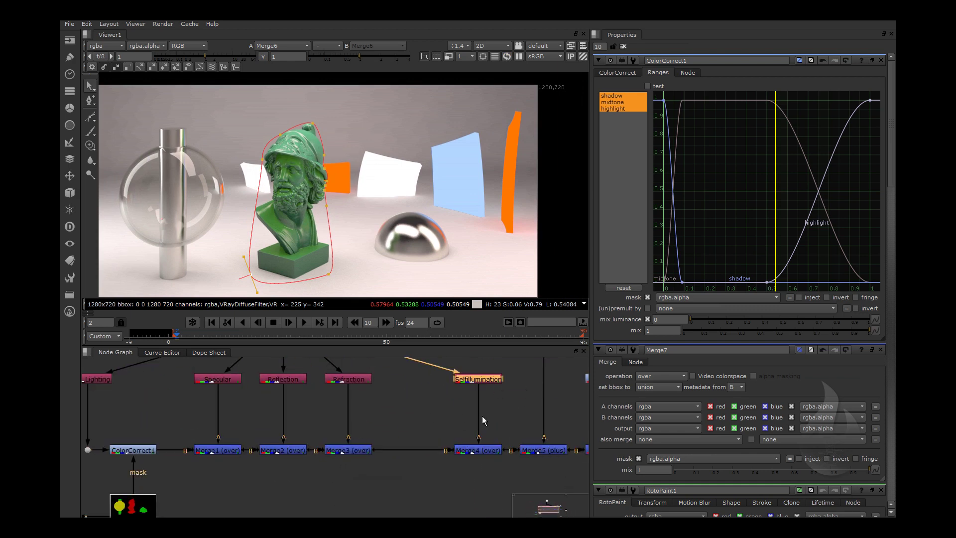
- Add a Glow under Selfillumination with brightness 2.2, saturation 0.75 and size 81
middle_drag(486, 424, 296, 460)
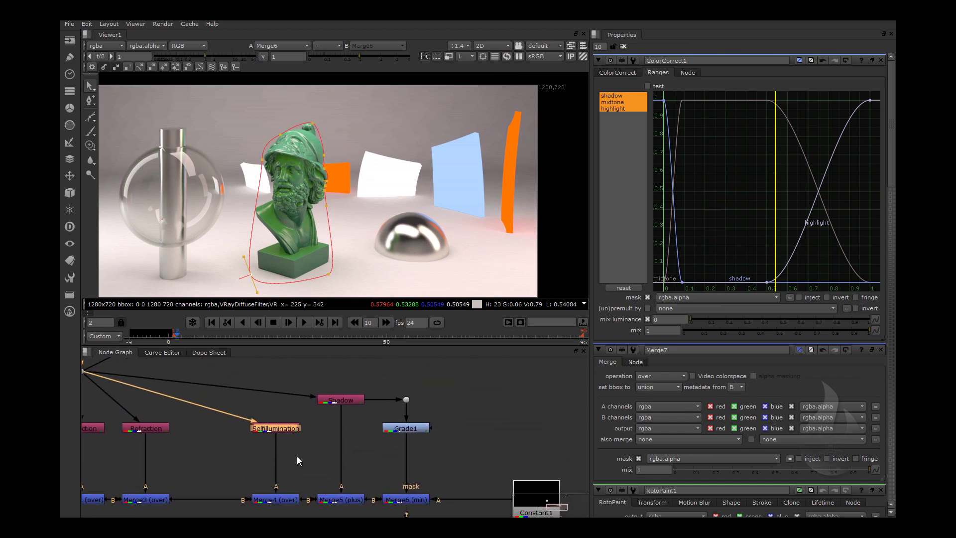
key(Tab)
text(glow)
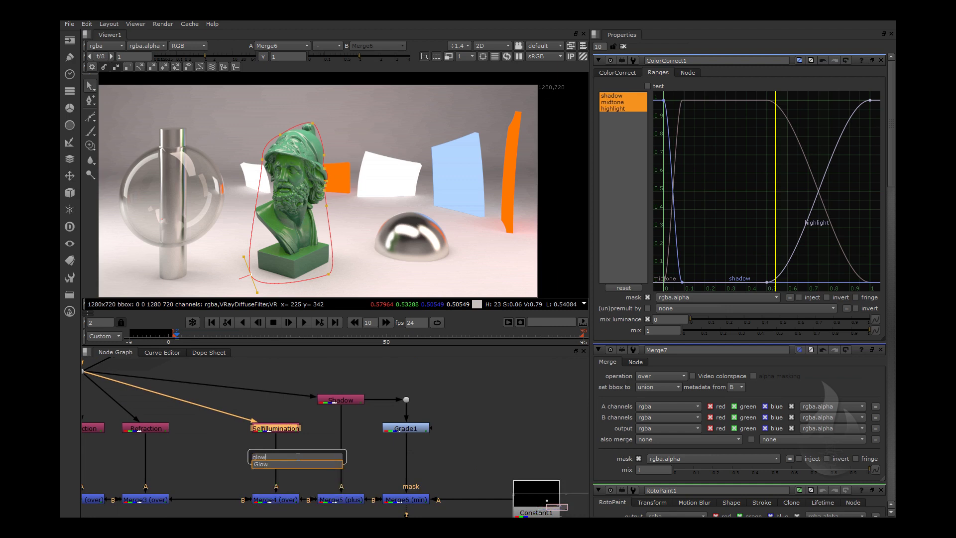
key(Return)
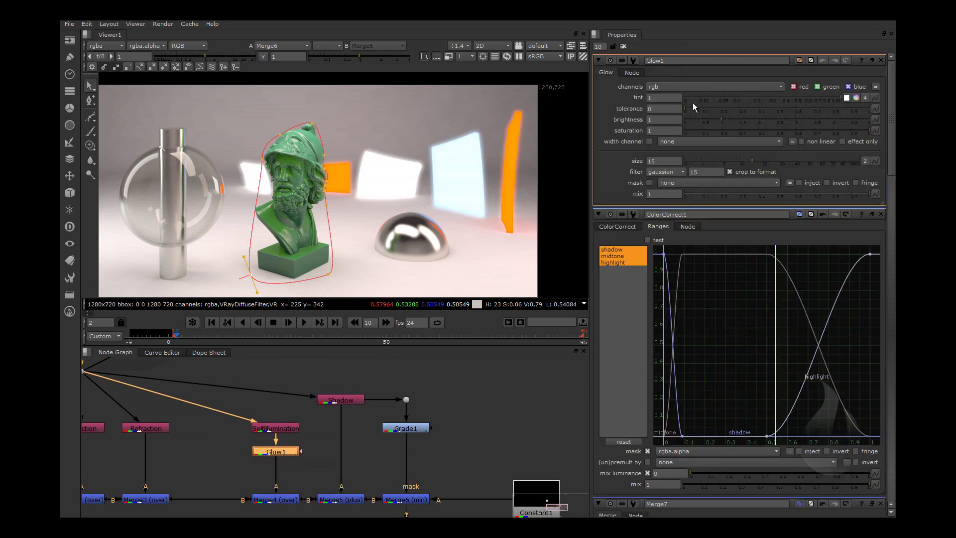
drag(721, 121, 766, 121)
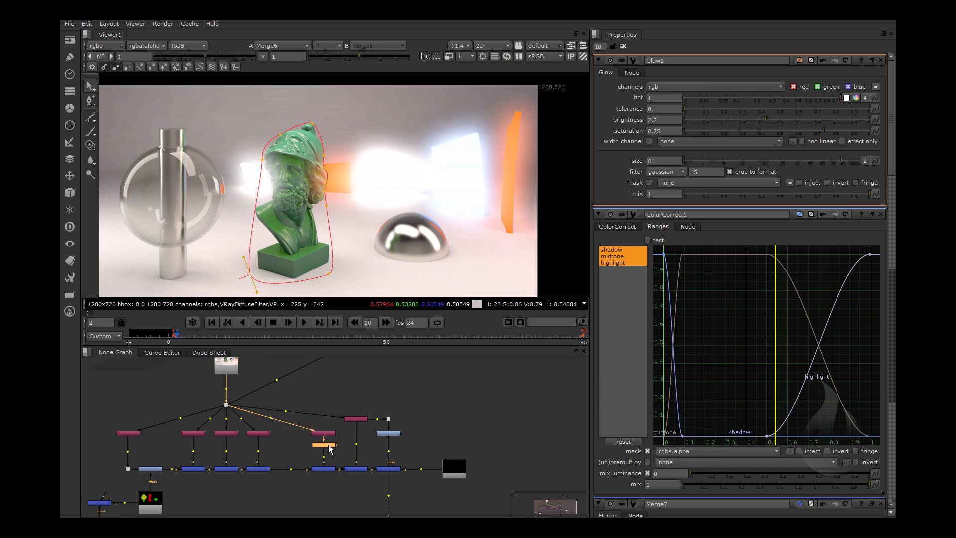
- Paste a copy of the glow below the merge row and disable Glow1
middle_drag(503, 440, 446, 397)
key(ctrl+v)
drag(455, 404, 460, 452)
click(268, 403)
key(d)
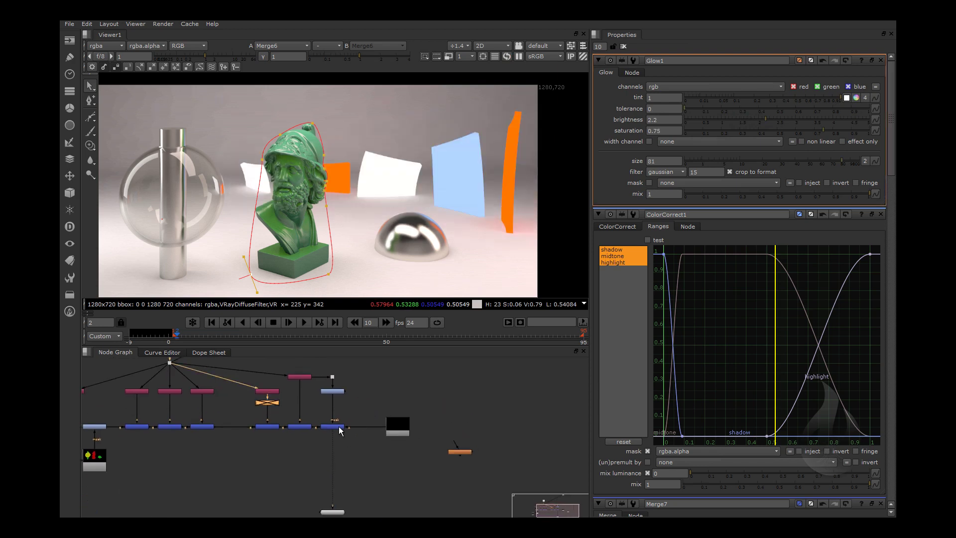
drag(467, 452, 338, 456)
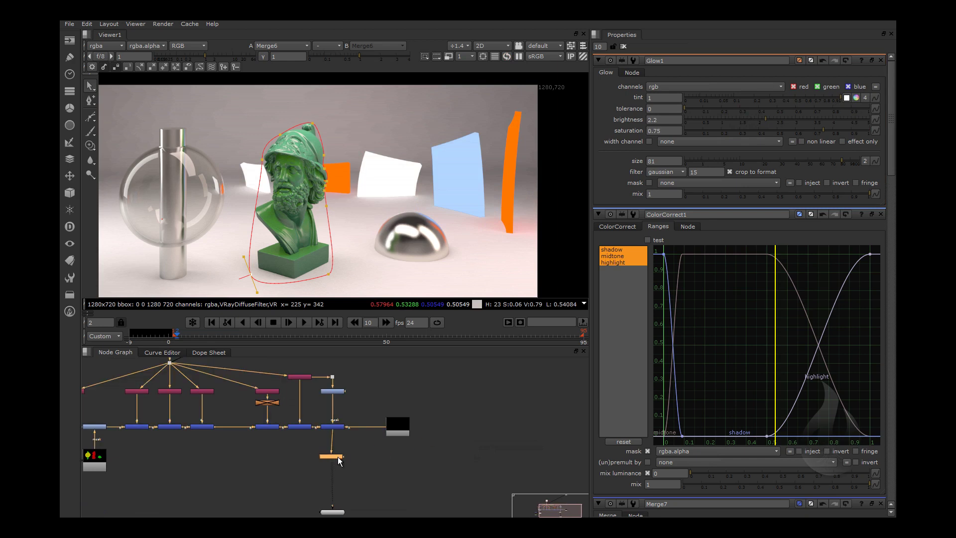
- View Glow2's output in the viewer with the roto overlay hidden
double_click(334, 456)
scroll(327, 467, up, 2)
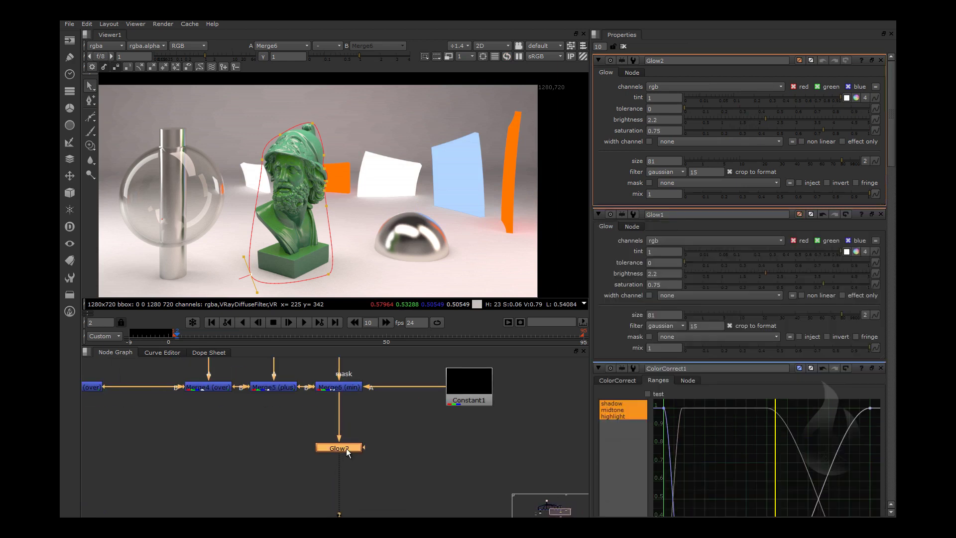
key(1)
scroll(413, 195, down, 2)
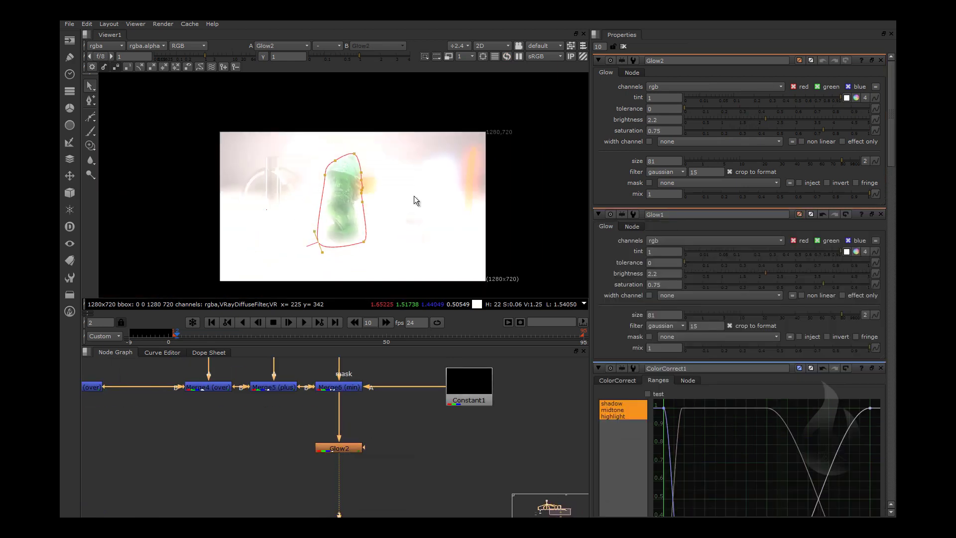
scroll(272, 190, down, 1)
scroll(394, 243, up, 3)
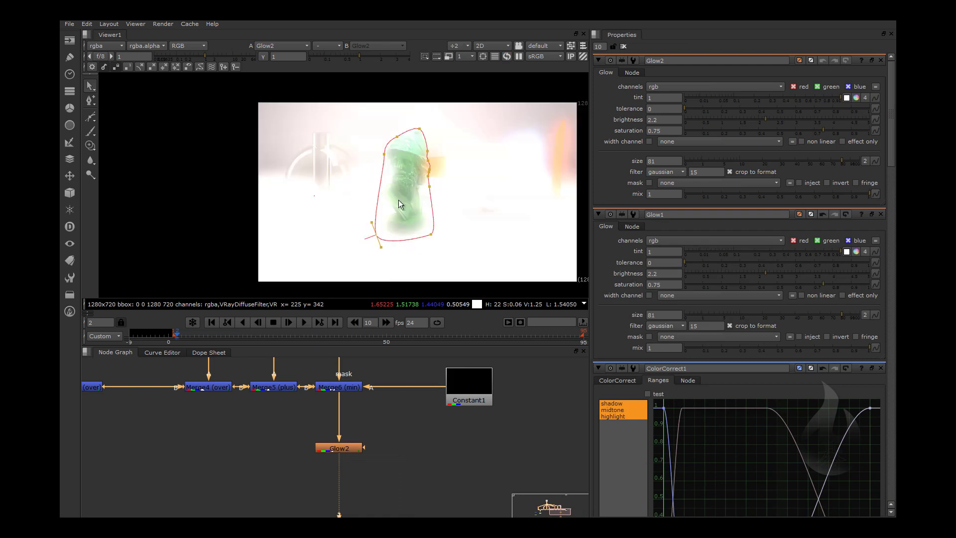
middle_drag(325, 200, 265, 203)
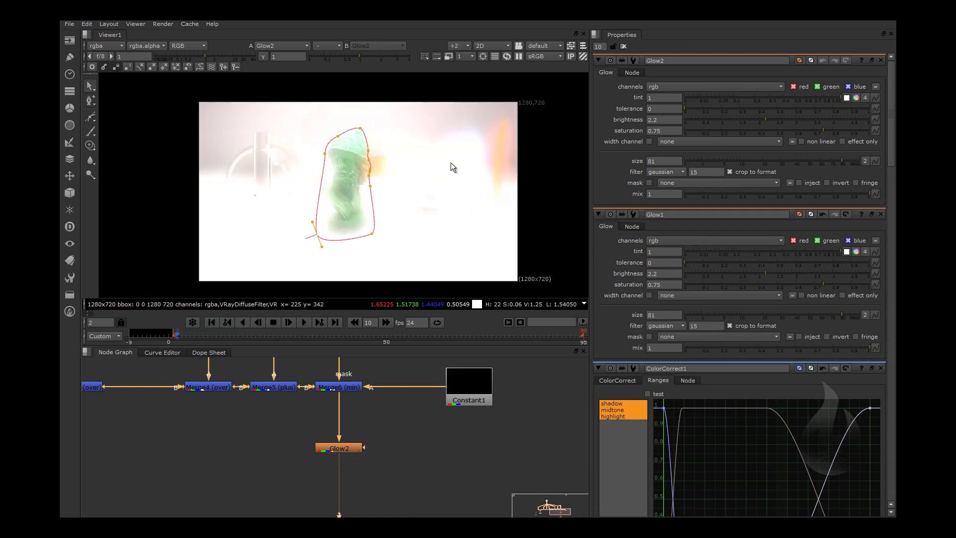
click(89, 73)
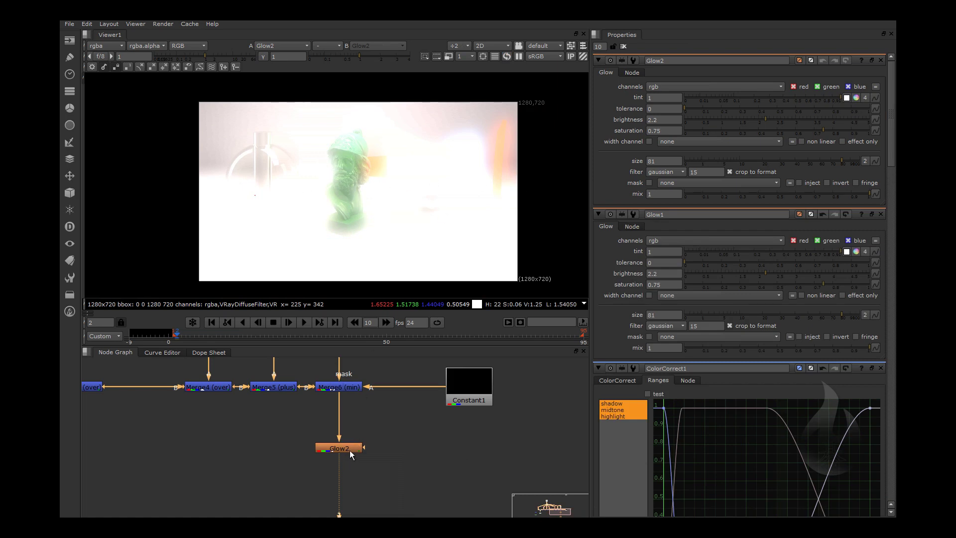
- Delete the trial Glow2 node
drag(349, 449, 352, 464)
scroll(362, 228, down, 1)
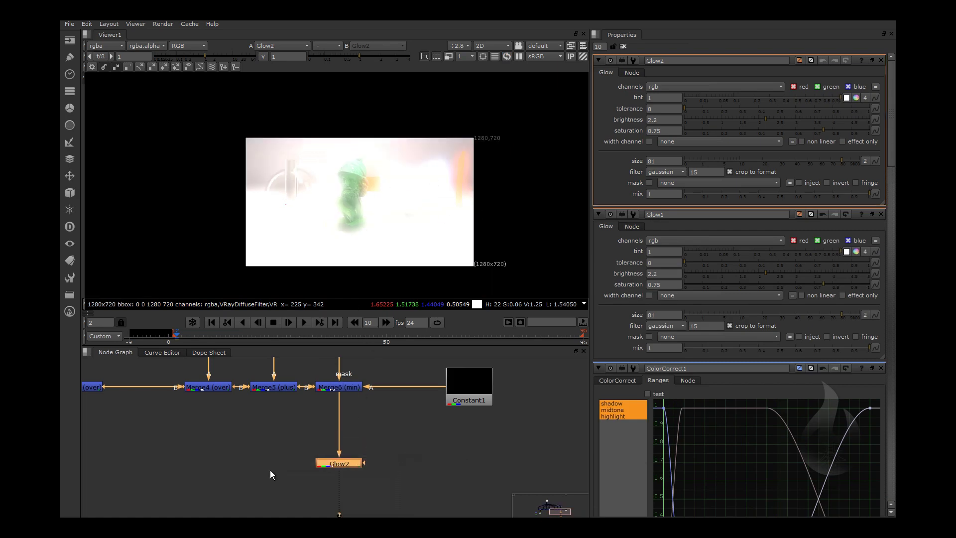
key(Delete)
- Re-enable Glow1 and zoom the viewer to inspect the glowing panels
middle_drag(354, 457, 365, 378)
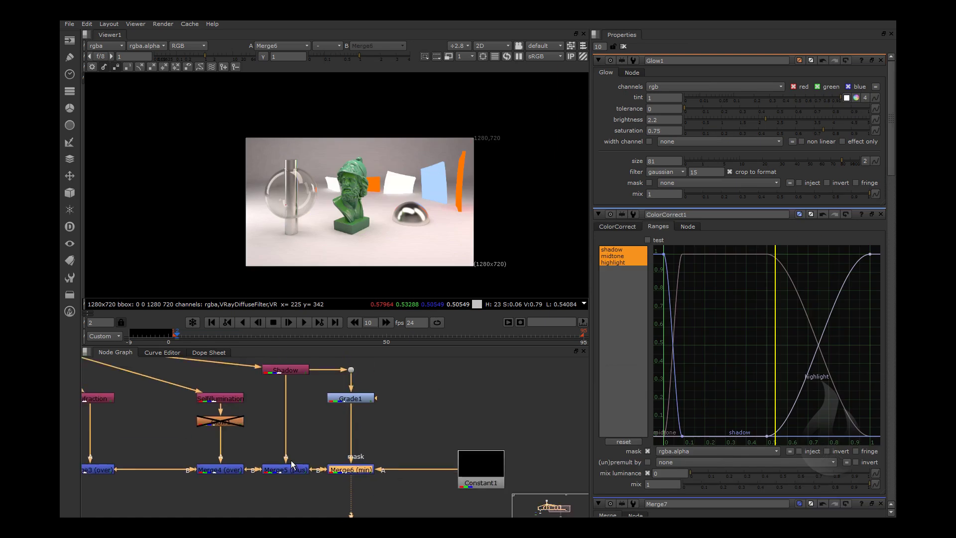
click(222, 424)
key(d)
scroll(339, 150, up, 4)
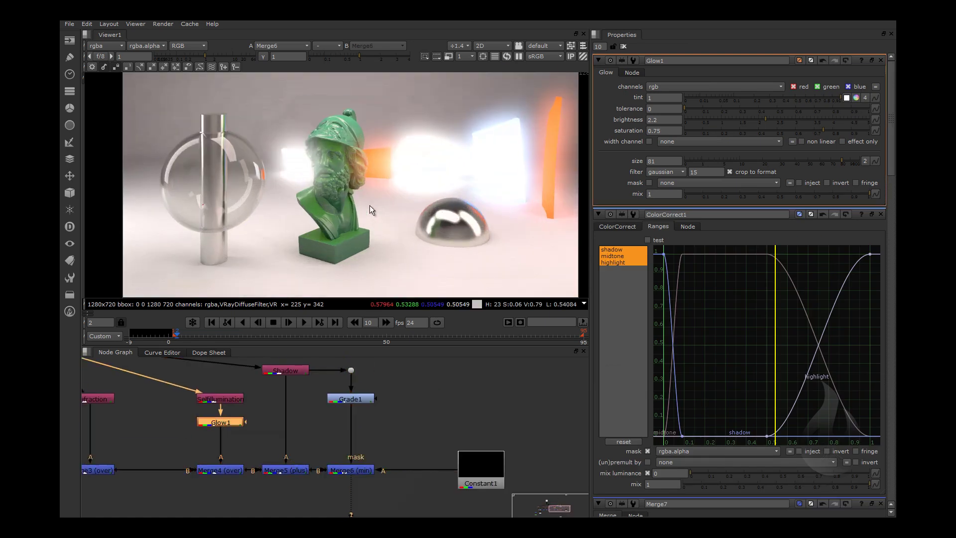
scroll(309, 200, up, 1)
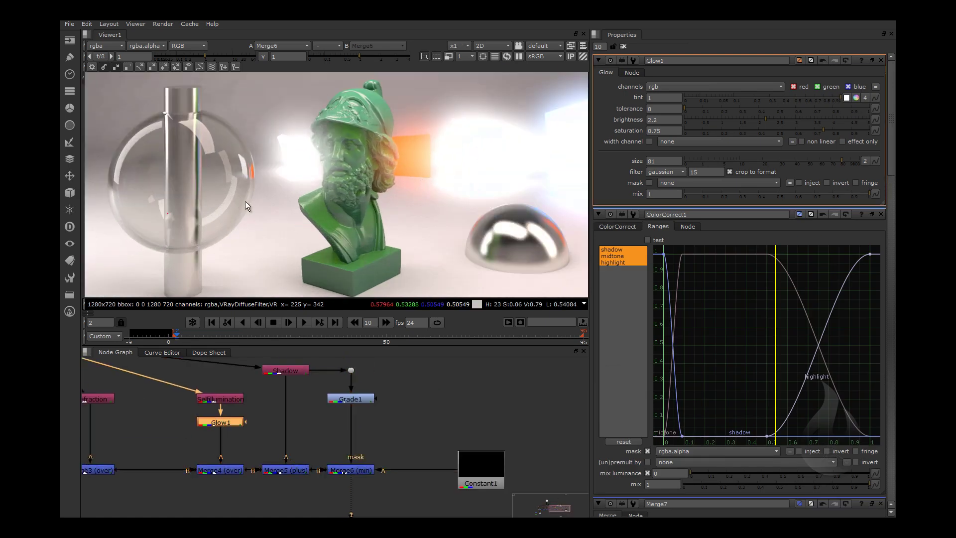
scroll(377, 450, down, 3)
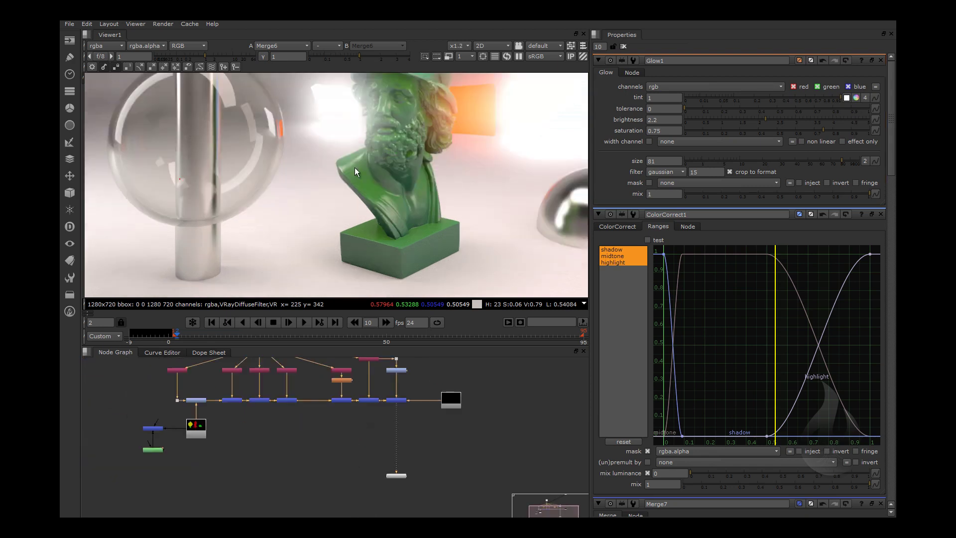
mouse_move(355, 167)
middle_down()
mouse_move(306, 205)
mouse_move(222, 182)
mouse_move(229, 212)
middle_up()
scroll(284, 216, down, 2)
scroll(162, 154, up, 2)
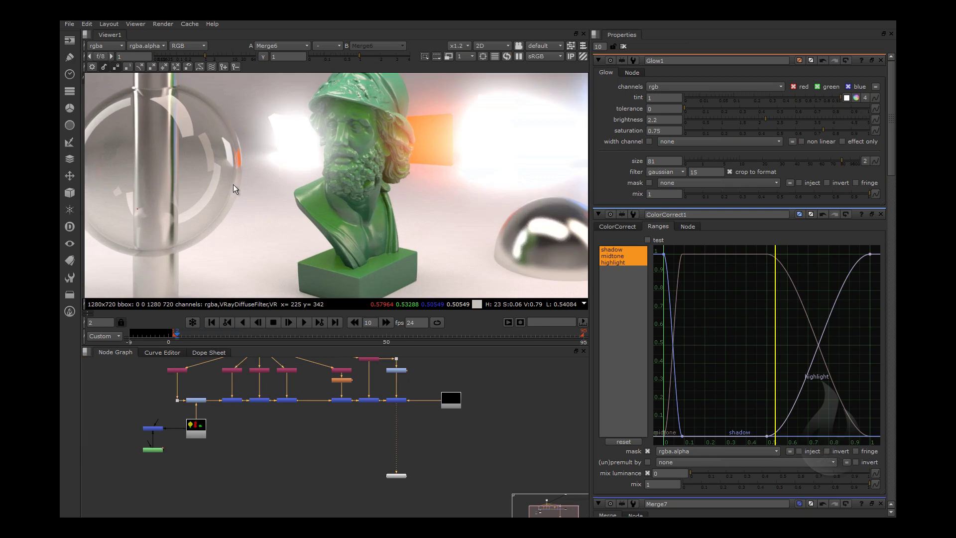